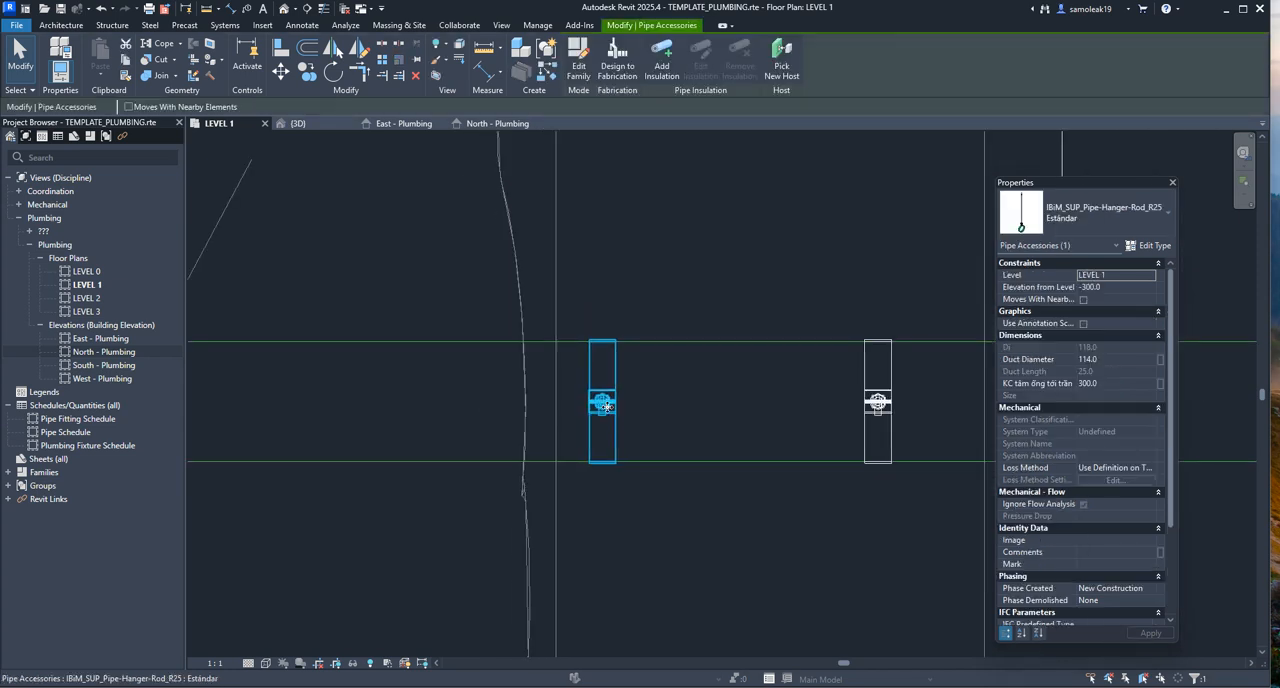
Examine the pipe hangers placed along the horizontal PVC pipe beside the toilet in the LEVEL 1 floor plan
{"action": "scroll", "coordinate": [545, 405], "scroll_direction": "down", "scroll_amount": 5}
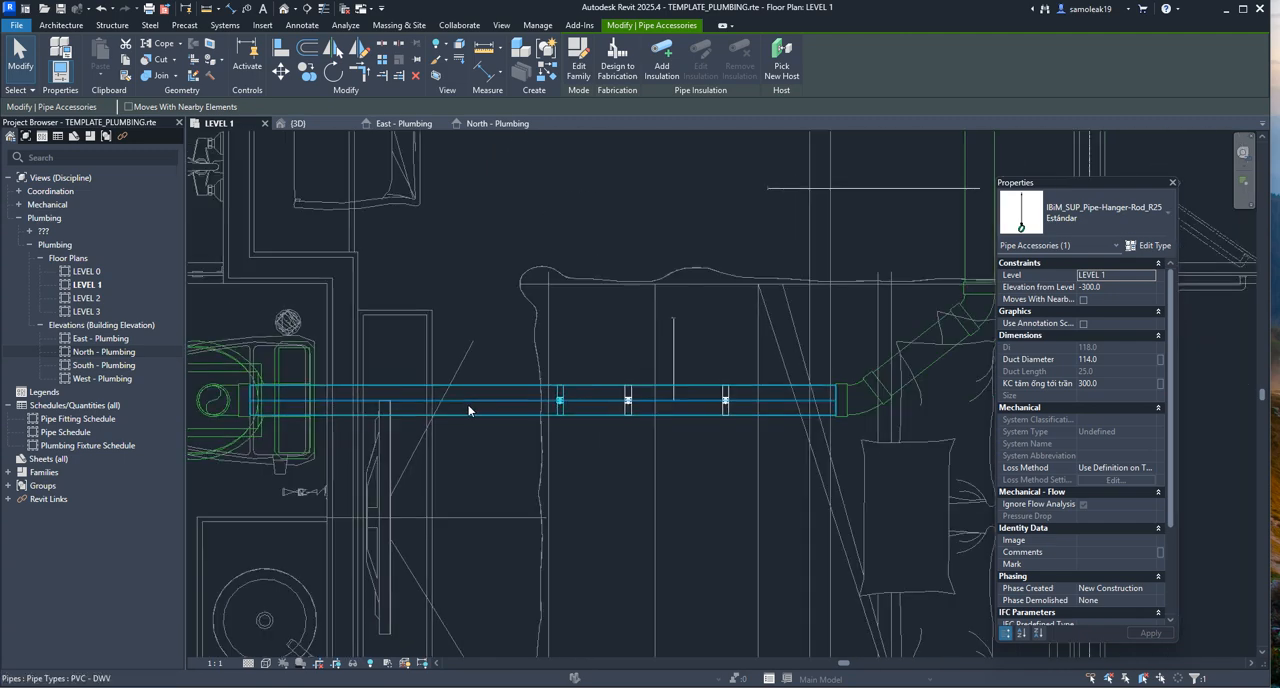
{"action": "scroll", "coordinate": [470, 415], "scroll_direction": "up", "scroll_amount": 4}
{"action": "scroll", "coordinate": [613, 391], "scroll_direction": "down", "scroll_amount": 5}
{"action": "scroll", "coordinate": [620, 389], "scroll_direction": "up", "scroll_amount": 4}
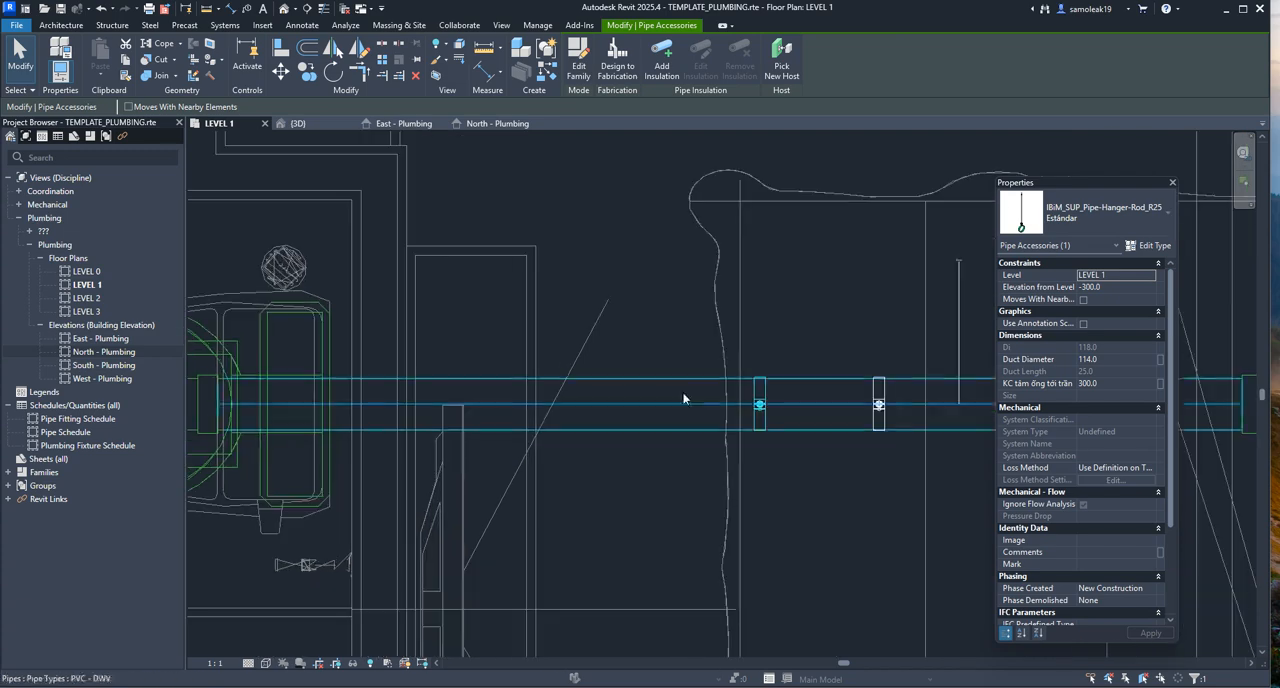
{"action": "middle_click_drag", "start_coordinate": [745, 413], "coordinate": [535, 413]}
{"action": "scroll", "coordinate": [564, 391], "scroll_direction": "down", "scroll_amount": 2}
{"action": "scroll", "coordinate": [589, 401], "scroll_direction": "up", "scroll_amount": 1}
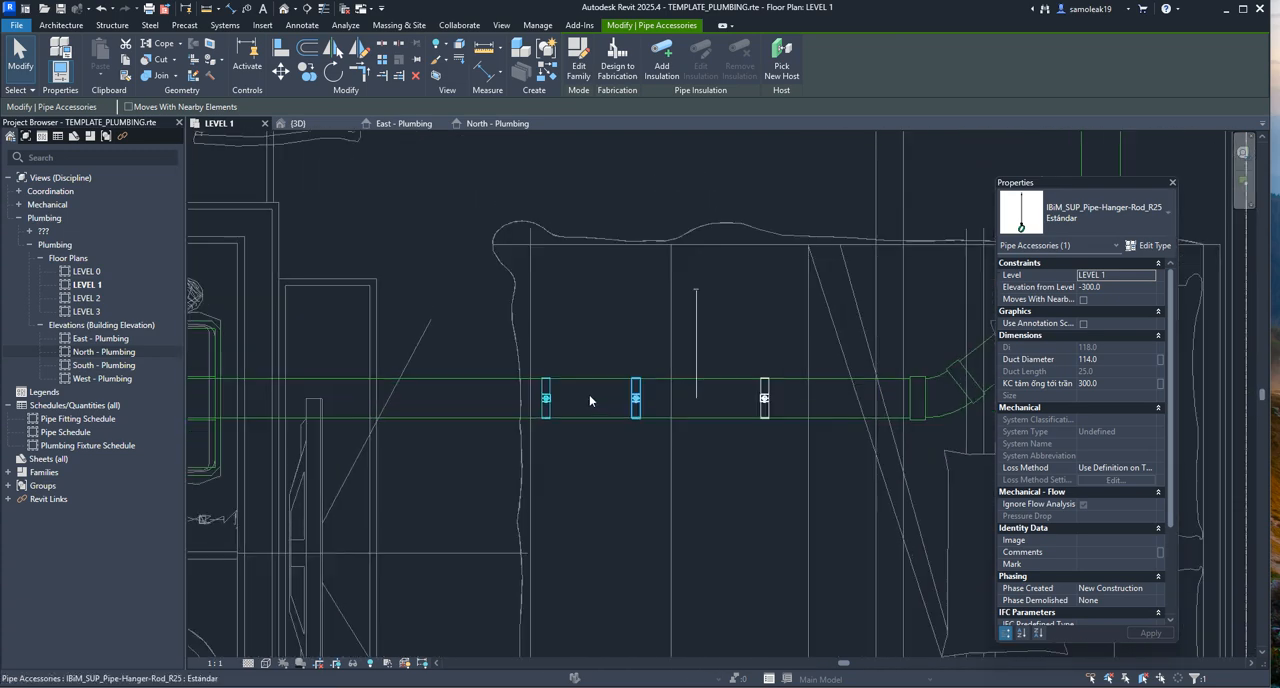
{"action": "middle_click_drag", "start_coordinate": [503, 377], "coordinate": [561, 369]}
{"action": "left_click", "coordinate": [660, 334]}
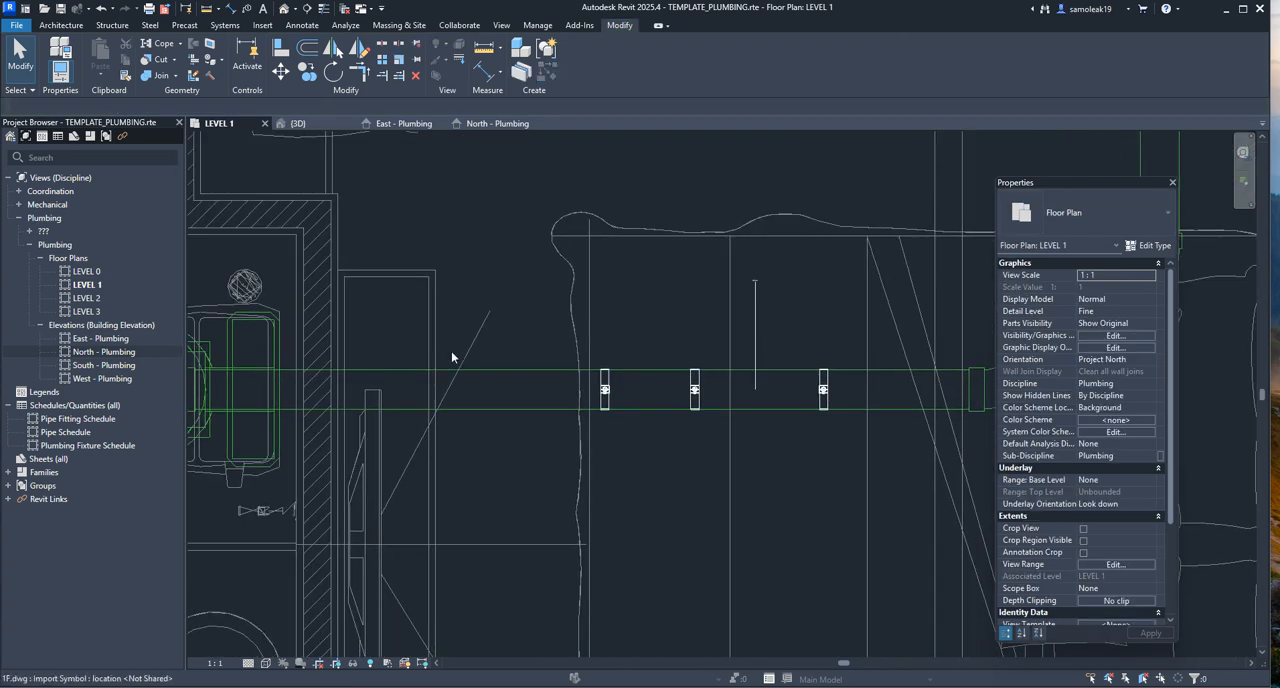
{"action": "scroll", "coordinate": [350, 325], "scroll_direction": "down", "scroll_amount": 1}
{"action": "middle_click_drag", "start_coordinate": [428, 282], "coordinate": [407, 290]}
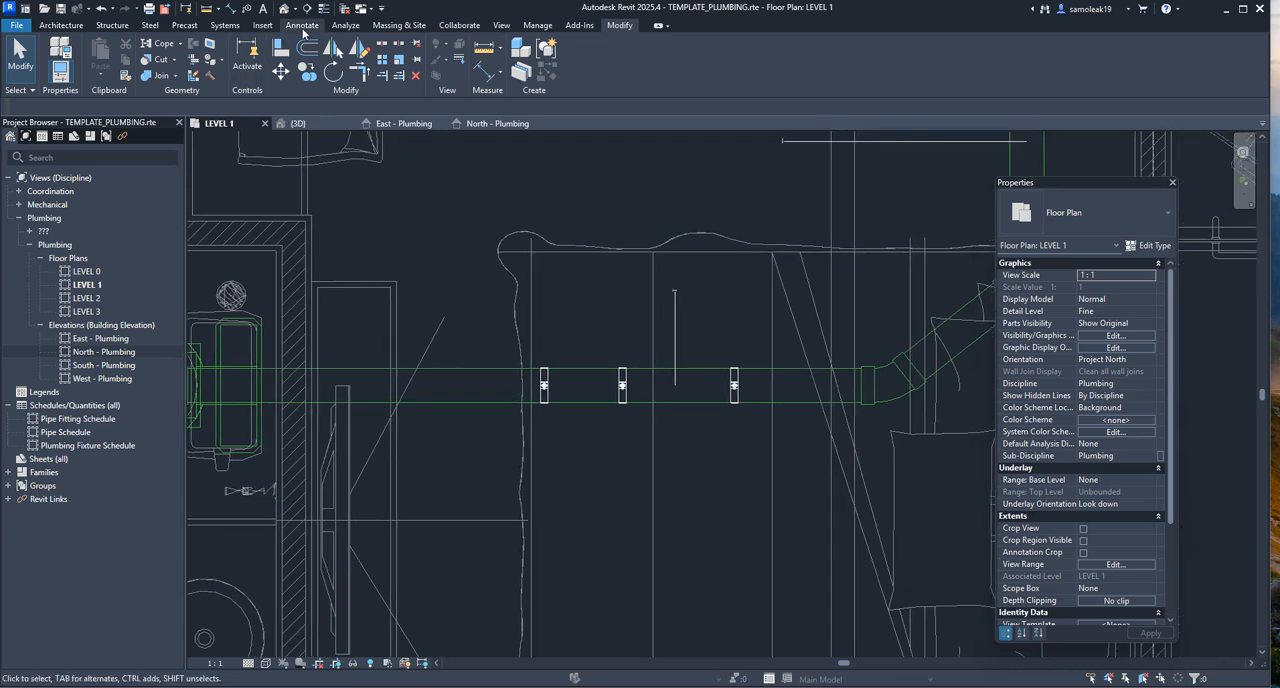
Place IBiM_SUP_Duct Hanger(ROD) Standard duct accessories at two points along the horizontal pipe in the LEVEL 1 plan
{"action": "left_click", "coordinate": [212, 27]}
{"action": "left_click", "coordinate": [155, 62]}
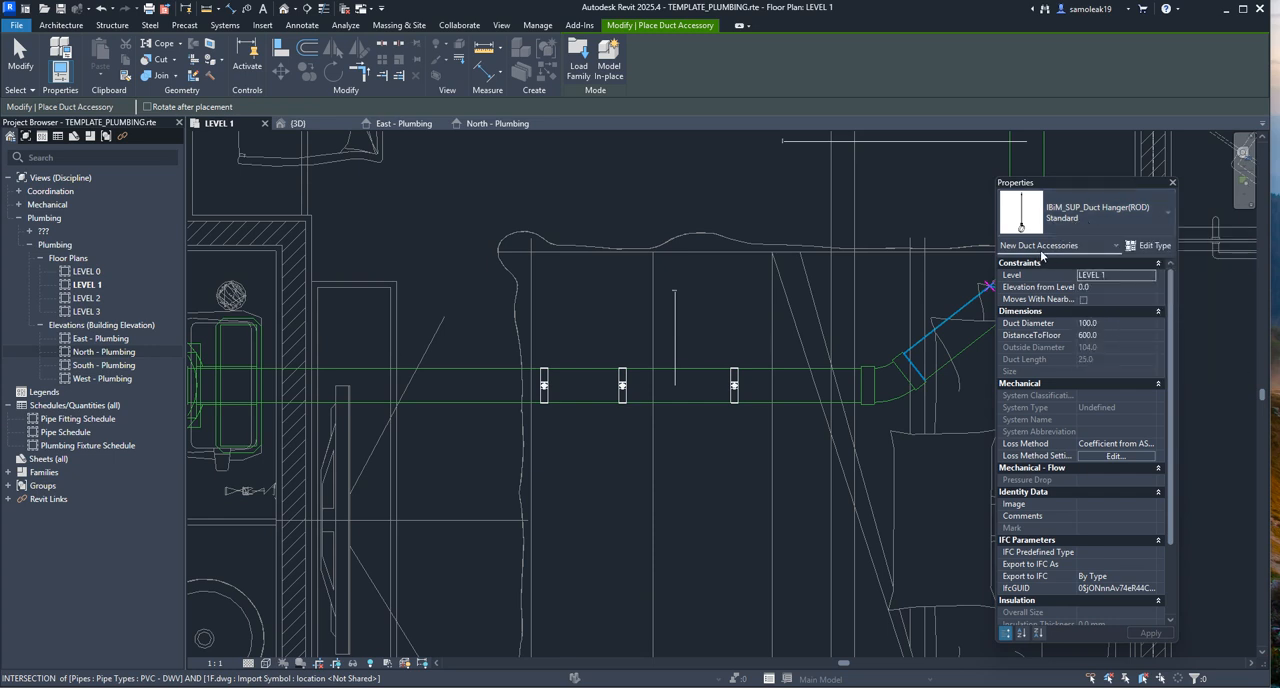
{"action": "left_click", "coordinate": [1078, 226]}
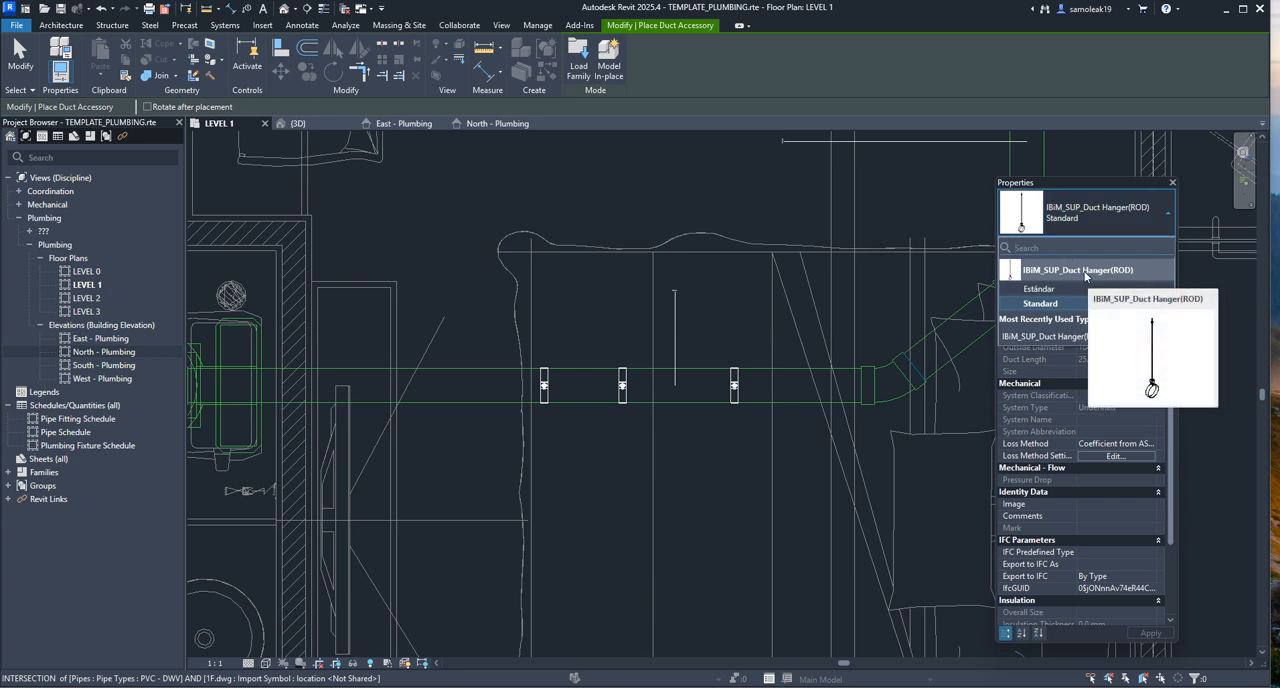
{"action": "left_click", "coordinate": [425, 384]}
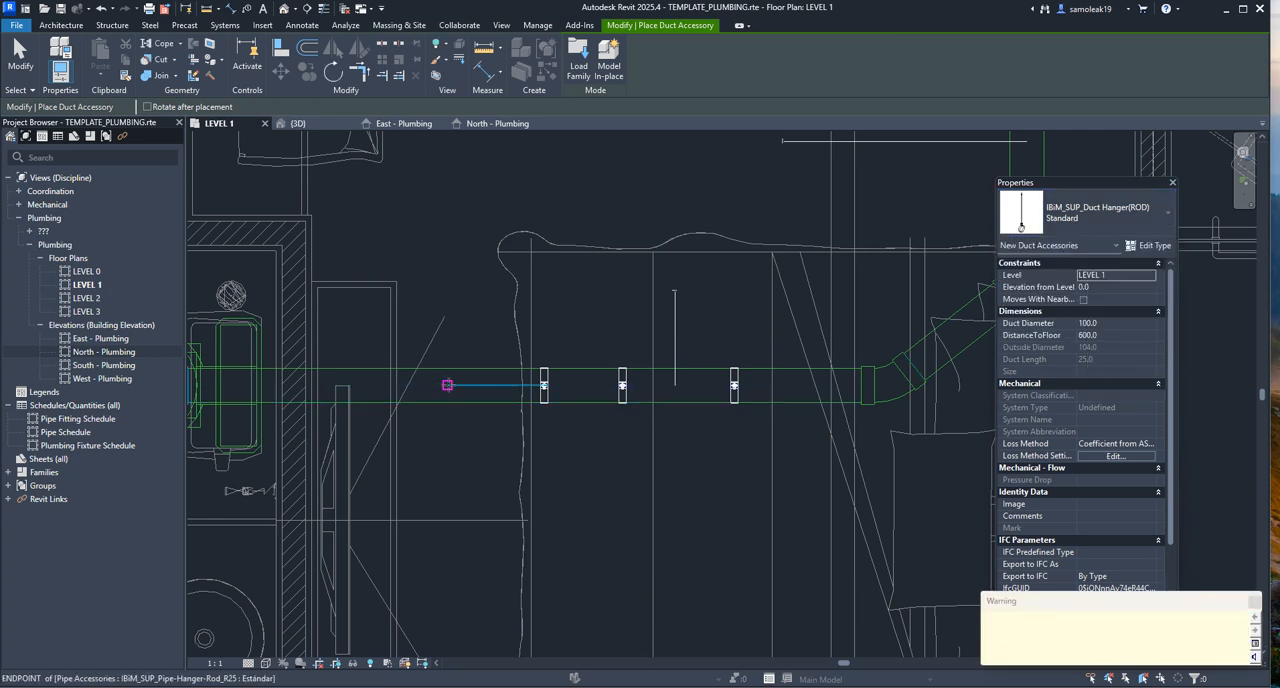
{"action": "left_click", "coordinate": [369, 384]}
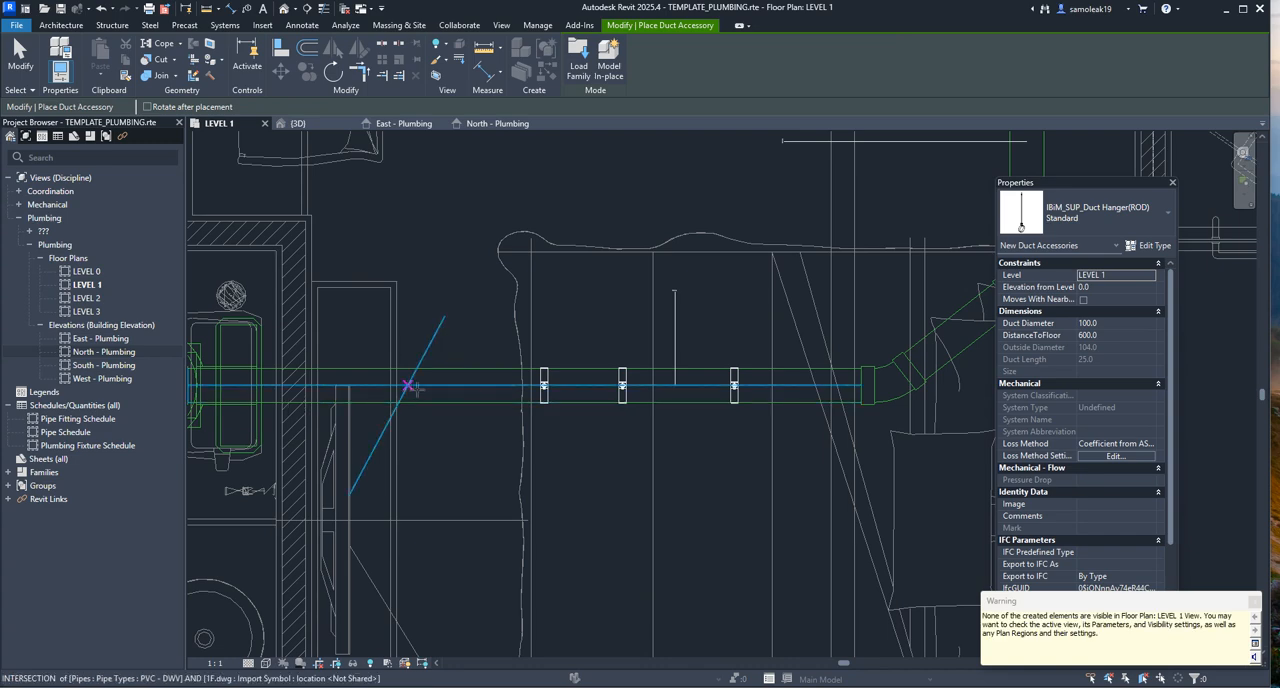
{"action": "scroll", "coordinate": [371, 357], "scroll_direction": "up", "scroll_amount": 3}
{"action": "middle_click_drag", "start_coordinate": [458, 380], "coordinate": [640, 371]}
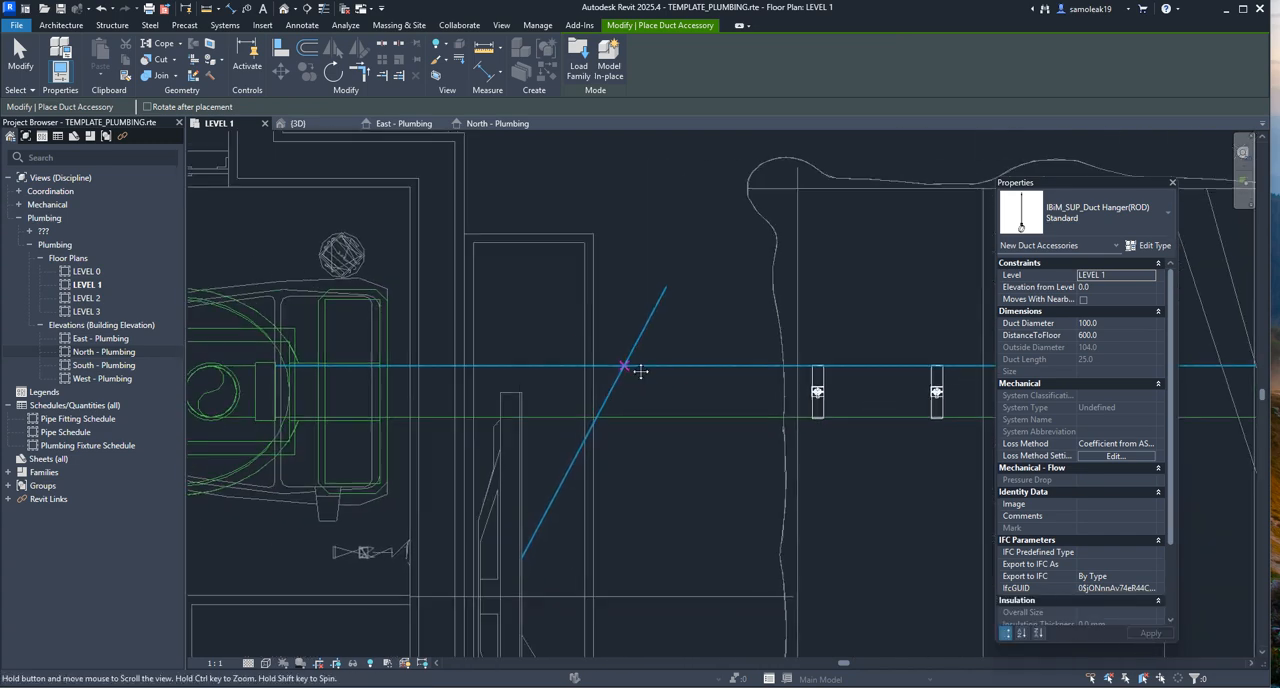
{"action": "scroll", "coordinate": [570, 337], "scroll_direction": "down", "scroll_amount": 4}
{"action": "scroll", "coordinate": [584, 336], "scroll_direction": "up", "scroll_amount": 2}
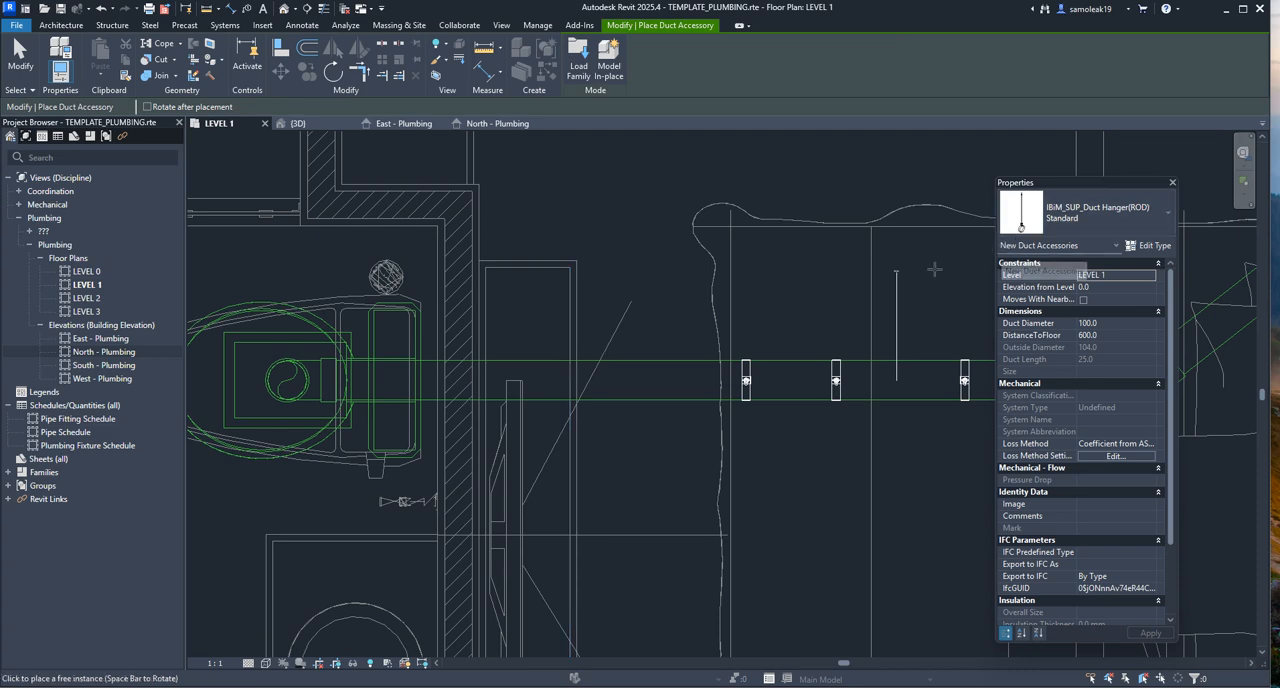
Examine the placed duct hangers in the 3D view and compare them with the hangers mounted on the pipe
{"action": "left_click", "coordinate": [299, 126]}
{"action": "scroll", "coordinate": [448, 405], "scroll_direction": "up", "scroll_amount": 2}
{"action": "middle_click_drag", "start_coordinate": [474, 417], "coordinate": [592, 457]}
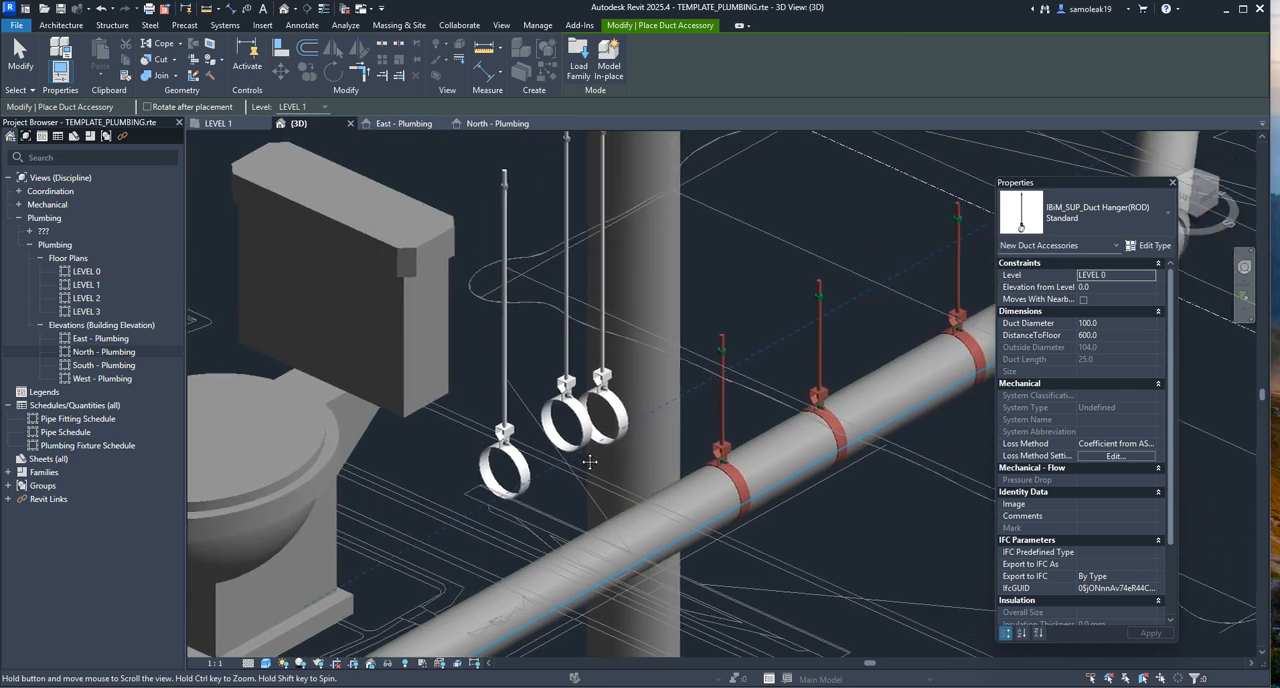
{"action": "scroll", "coordinate": [522, 405], "scroll_direction": "down", "scroll_amount": 2}
{"action": "scroll", "coordinate": [608, 420], "scroll_direction": "up", "scroll_amount": 2}
{"action": "scroll", "coordinate": [608, 420], "scroll_direction": "up", "scroll_amount": 2}
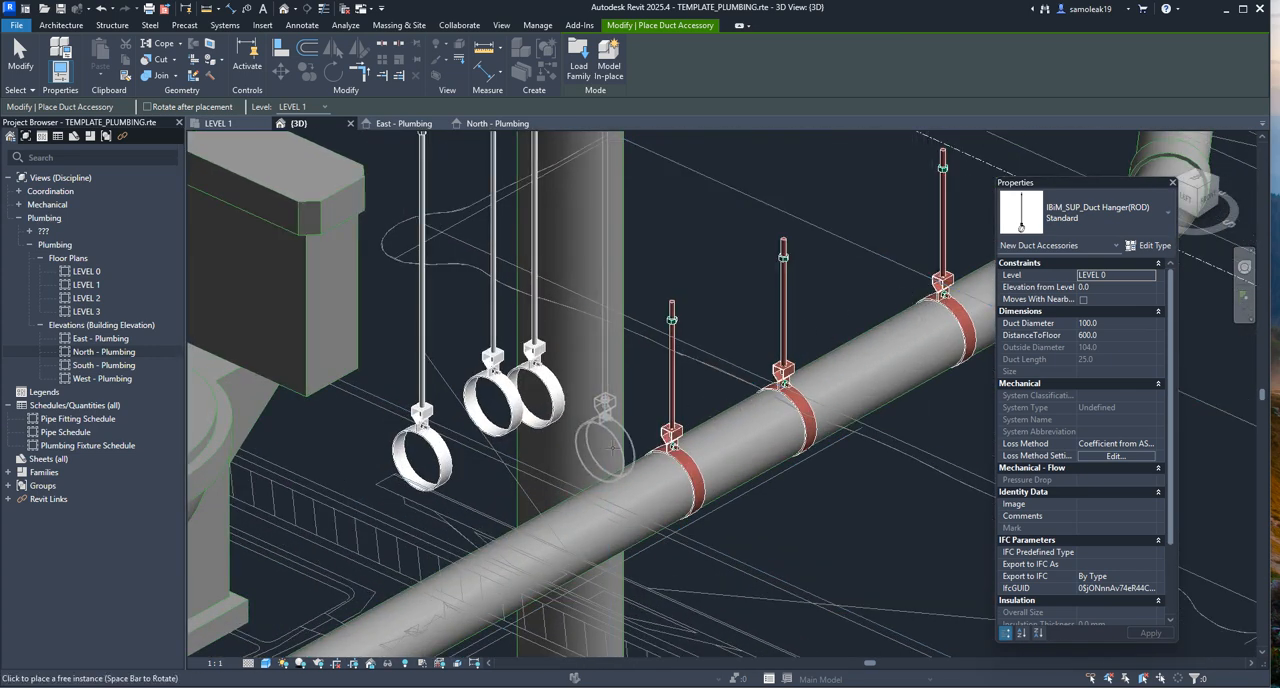
{"action": "scroll", "coordinate": [817, 378], "scroll_direction": "down", "scroll_amount": 2}
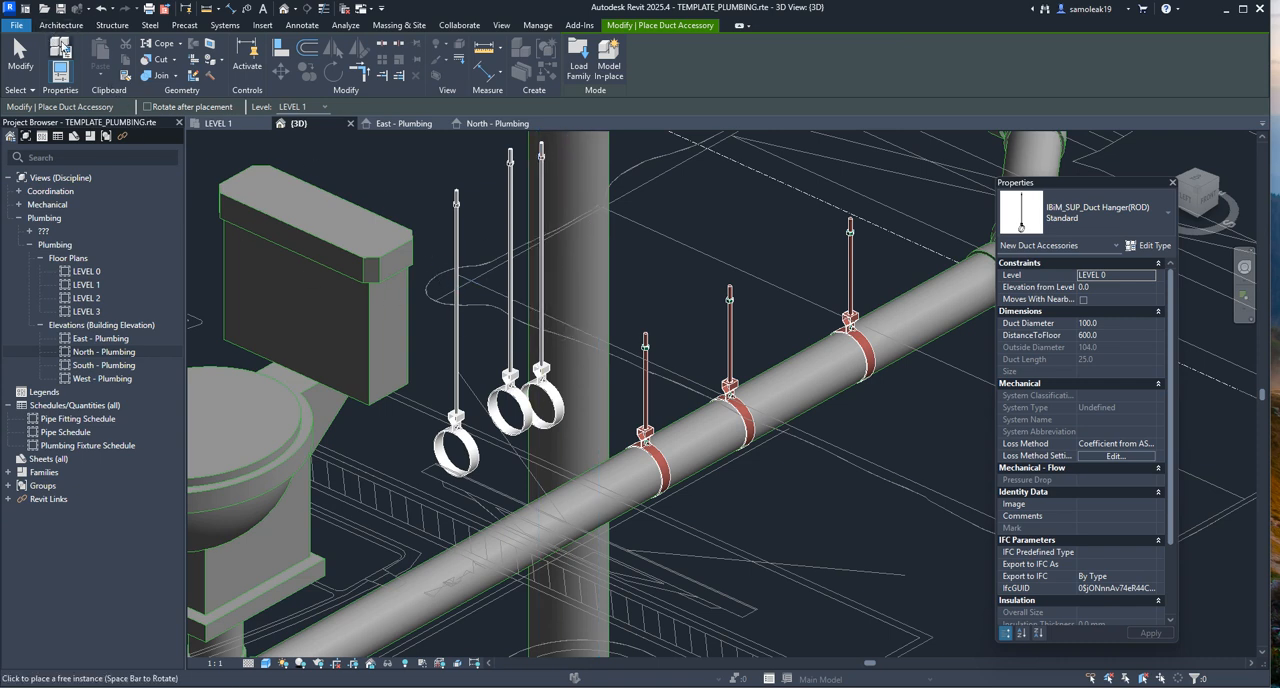
Review the loaded pipe accessory types, including IBiM_SUP_Pipe-Hanger-Rod_R25, and compare them with the hangers in the 3D model
{"action": "left_click", "coordinate": [236, 27]}
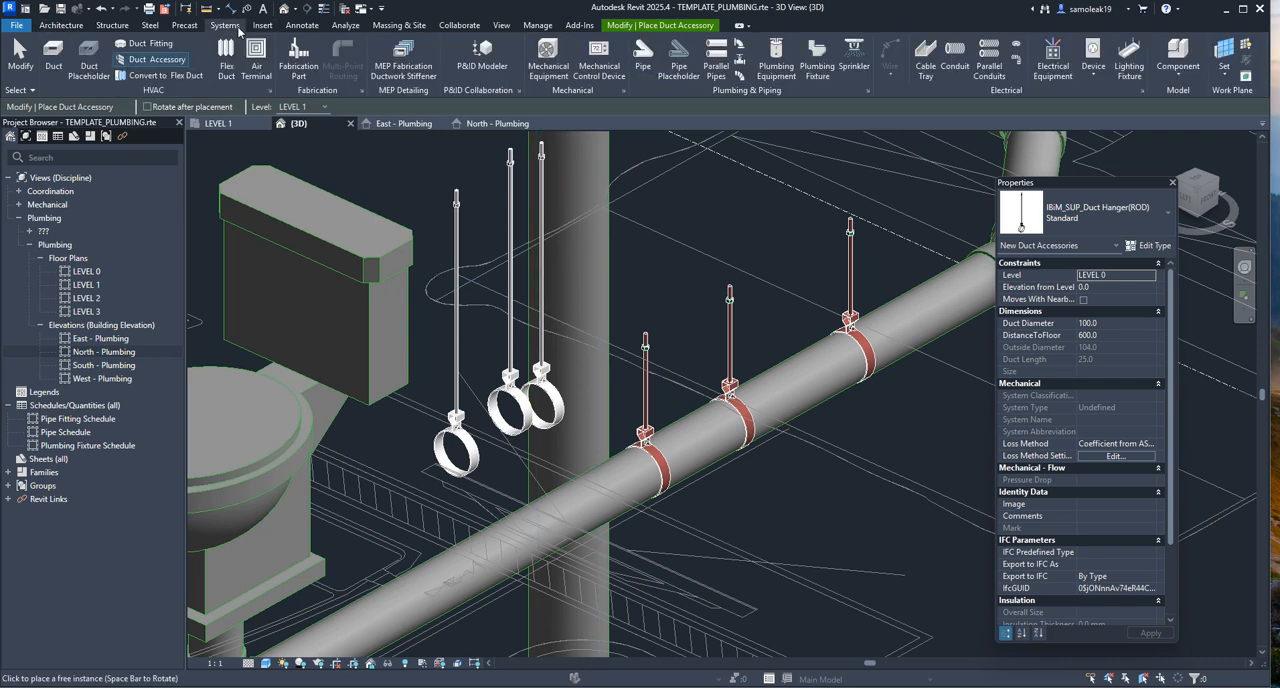
{"action": "left_click", "coordinate": [739, 62]}
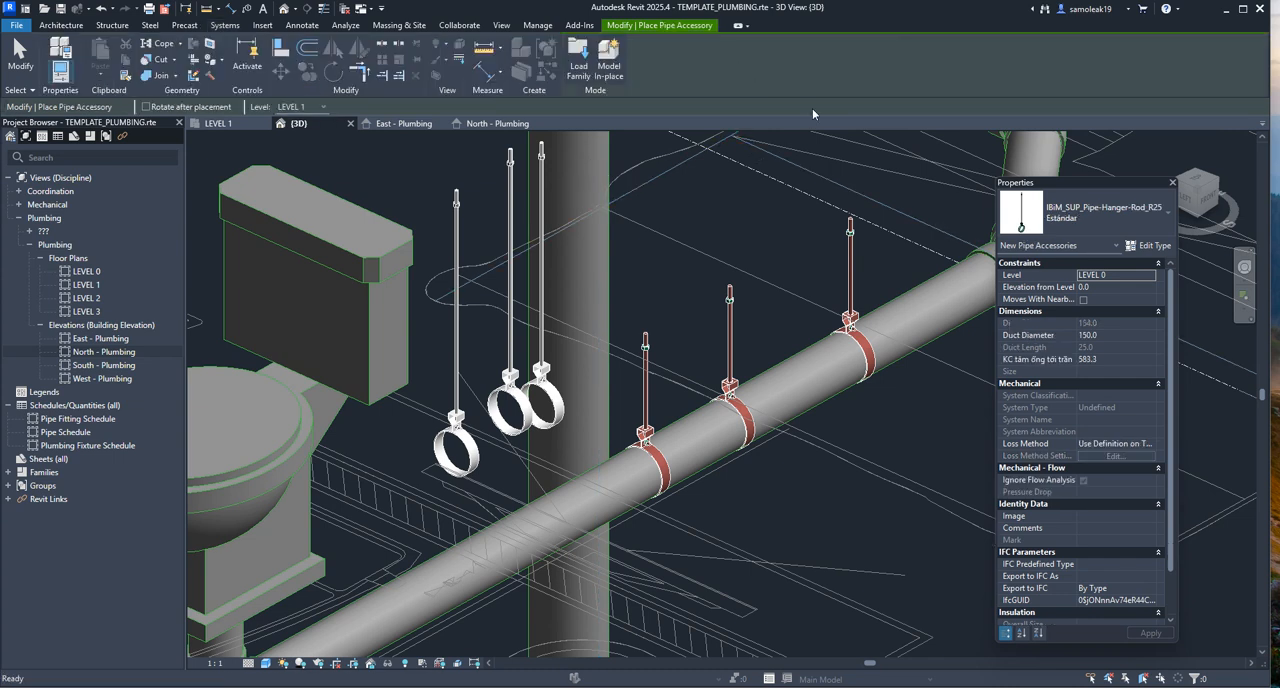
{"action": "left_click", "coordinate": [1060, 218]}
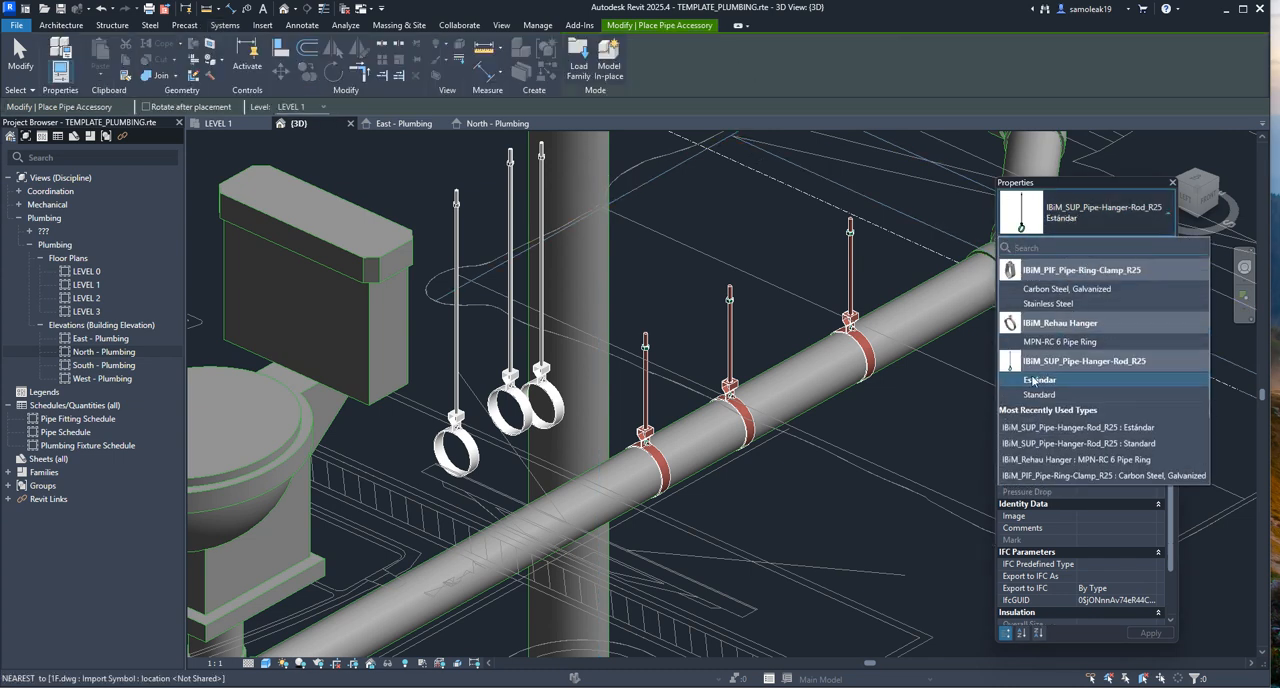
{"action": "mouse_move", "coordinate": [1024, 370]}
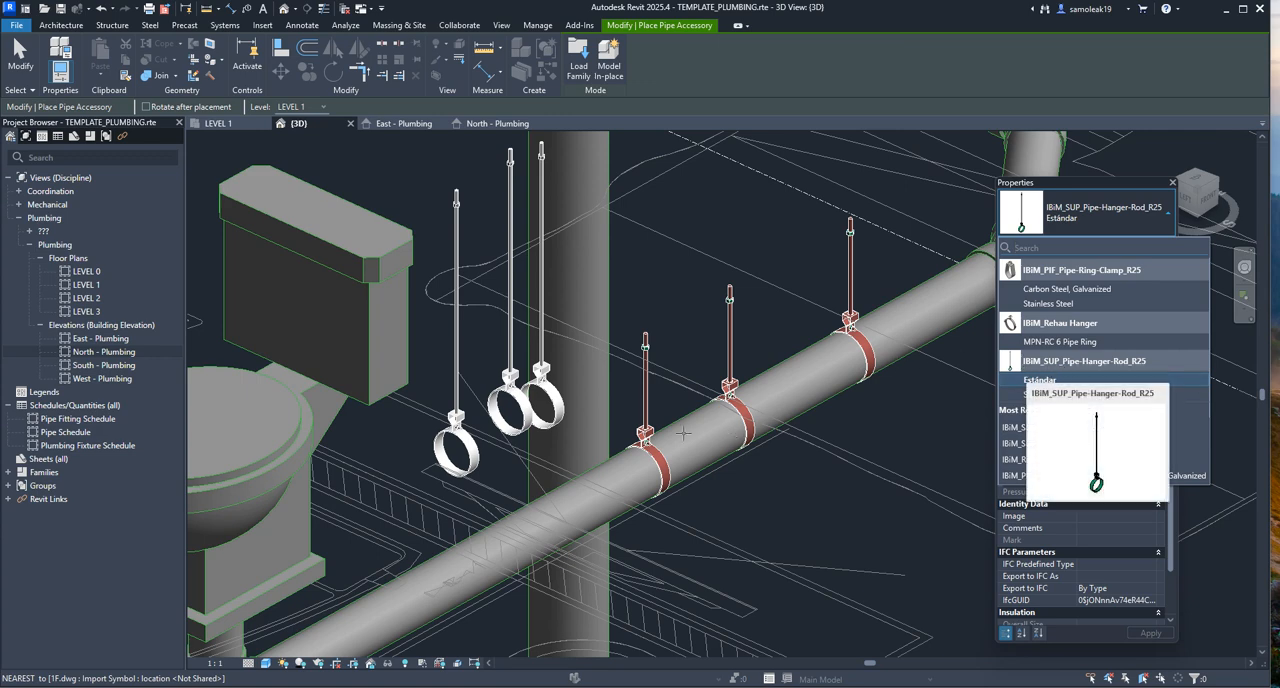
{"action": "scroll", "coordinate": [760, 400], "scroll_direction": "up", "scroll_amount": 5}
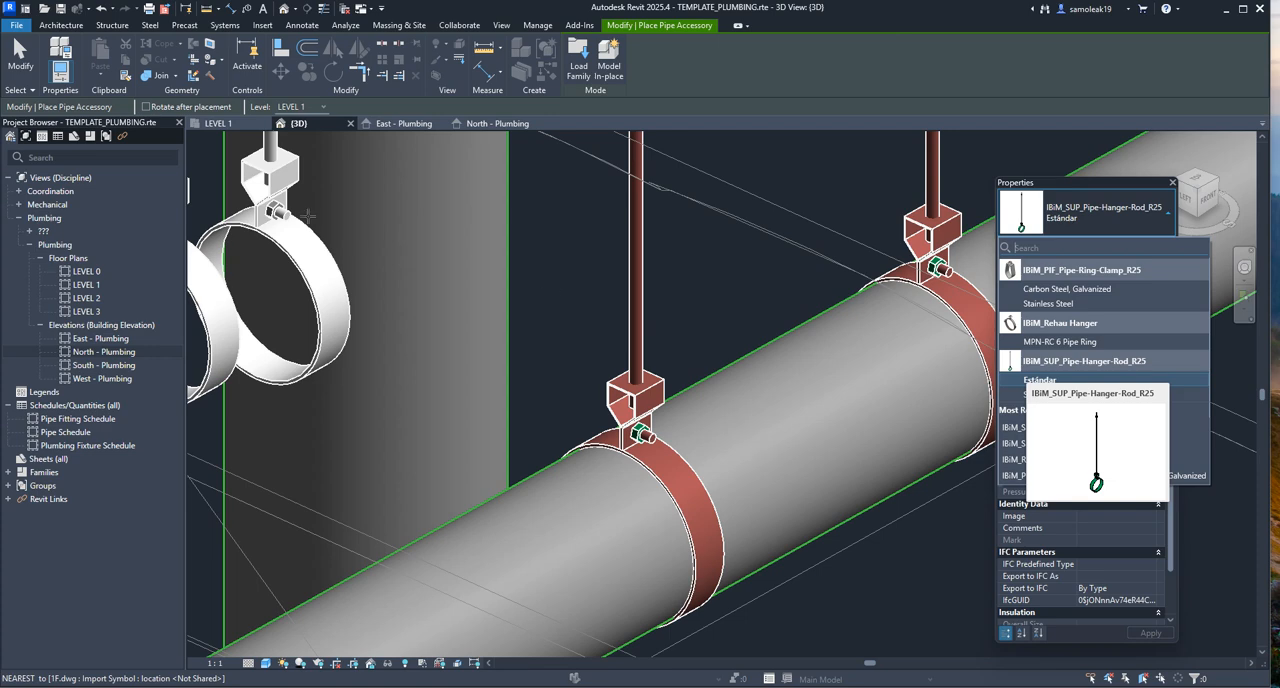
{"action": "scroll", "coordinate": [464, 276], "scroll_direction": "down", "scroll_amount": 5}
{"action": "left_click", "coordinate": [496, 300]}
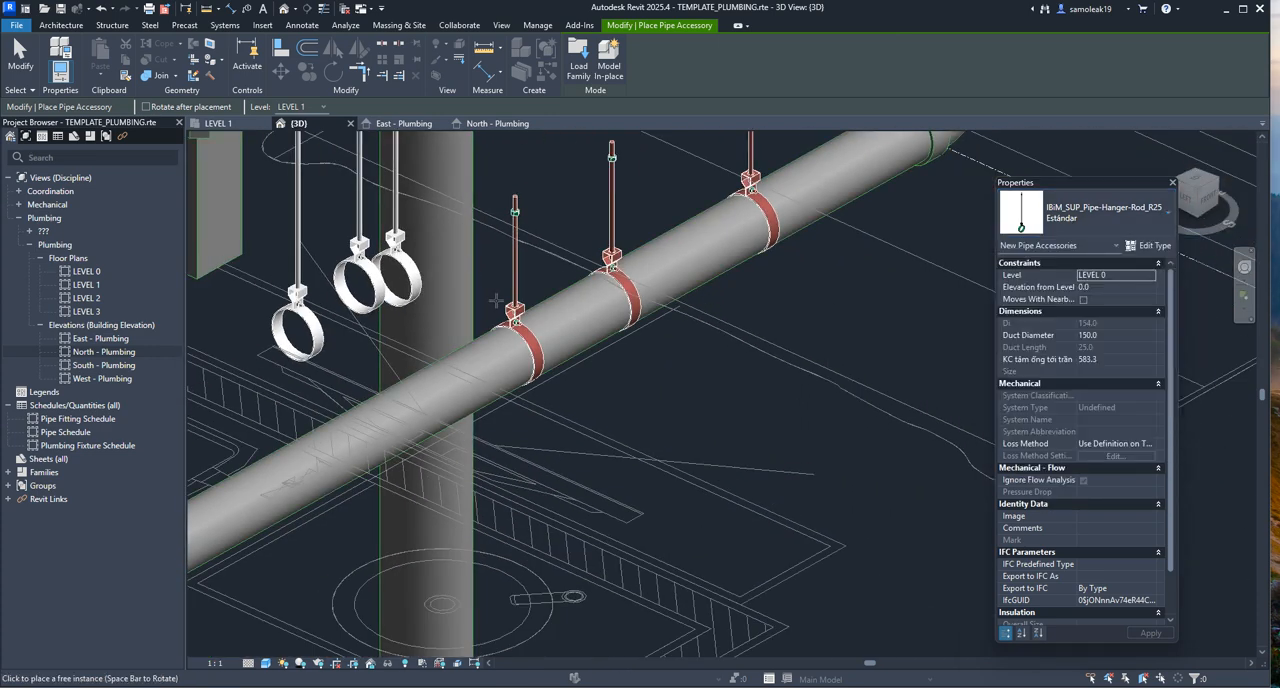
{"action": "key", "text": "Escape"}
Return to the LEVEL 1 floor plan and view the pipe run with its hangers
{"action": "scroll", "coordinate": [520, 270], "scroll_direction": "down", "scroll_amount": 4}
{"action": "scroll", "coordinate": [405, 195], "scroll_direction": "up", "scroll_amount": 1}
{"action": "left_click", "coordinate": [220, 124]}
{"action": "scroll", "coordinate": [430, 281], "scroll_direction": "down", "scroll_amount": 3}
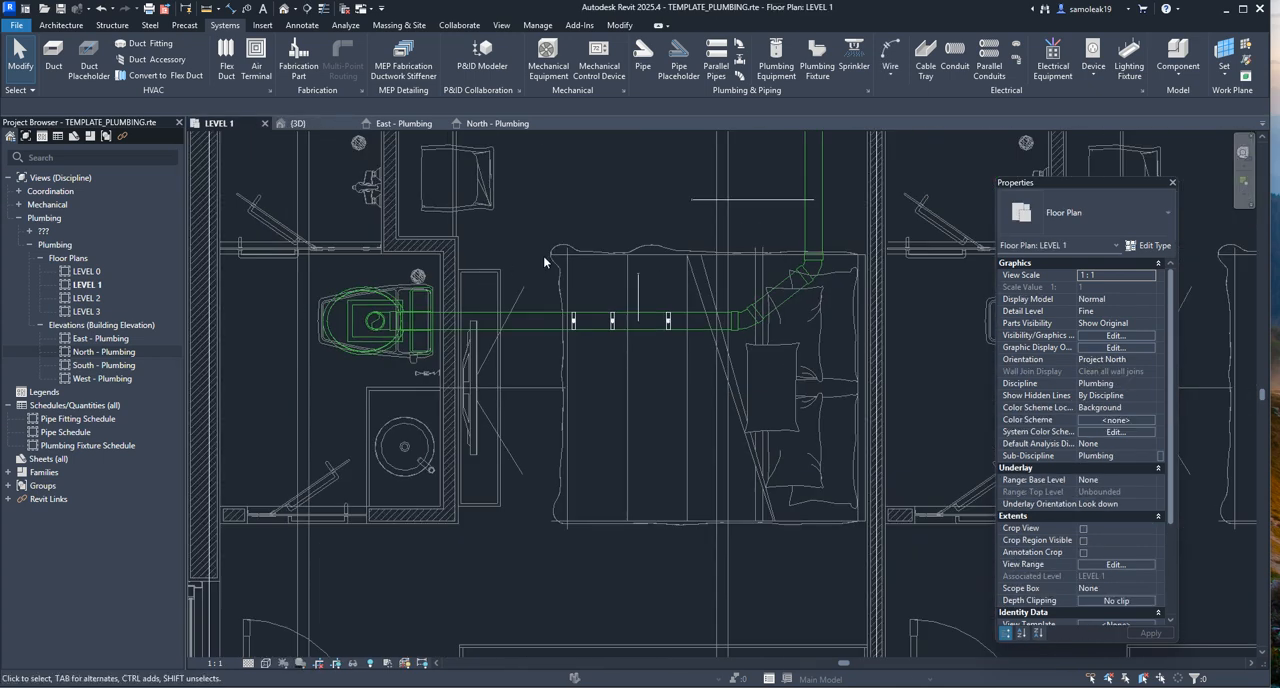
{"action": "scroll", "coordinate": [545, 260], "scroll_direction": "up", "scroll_amount": 1}
{"action": "middle_click_drag", "start_coordinate": [545, 260], "coordinate": [415, 294]}
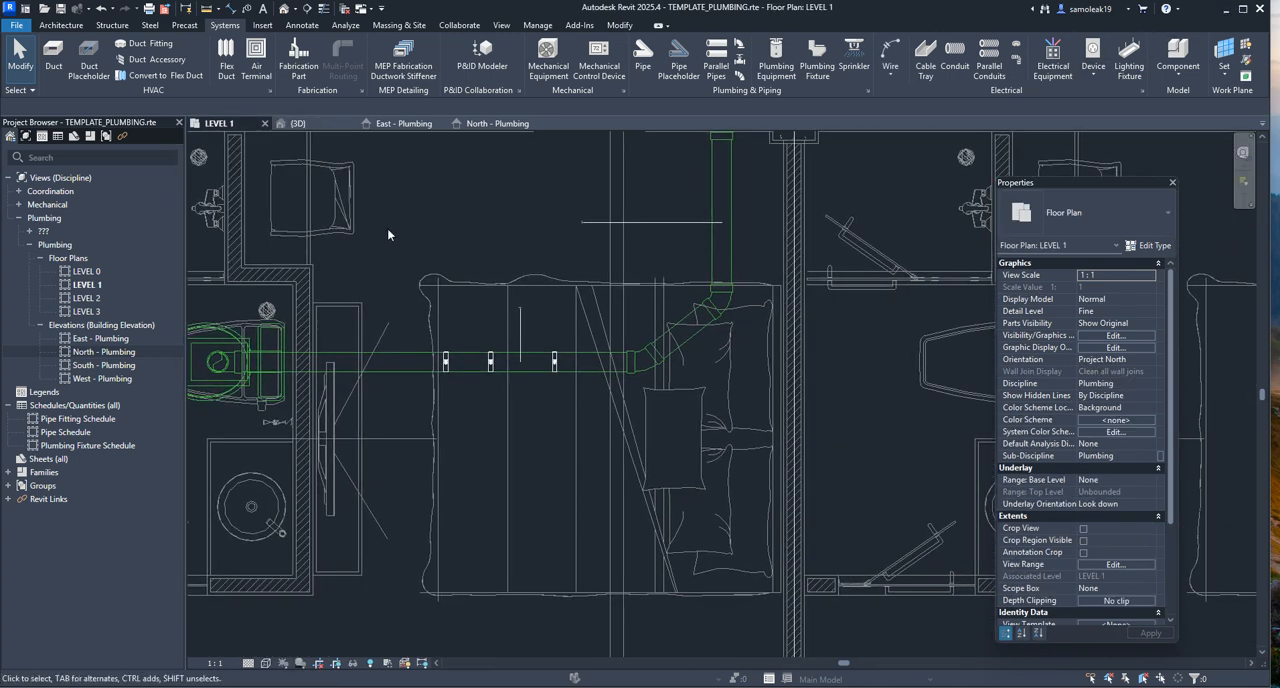
Switch to the Windows desktop and open the IBiM_SUP_Duct Hanger(ROD) family file in Revit for editing
{"action": "left_click", "coordinate": [1227, 9]}
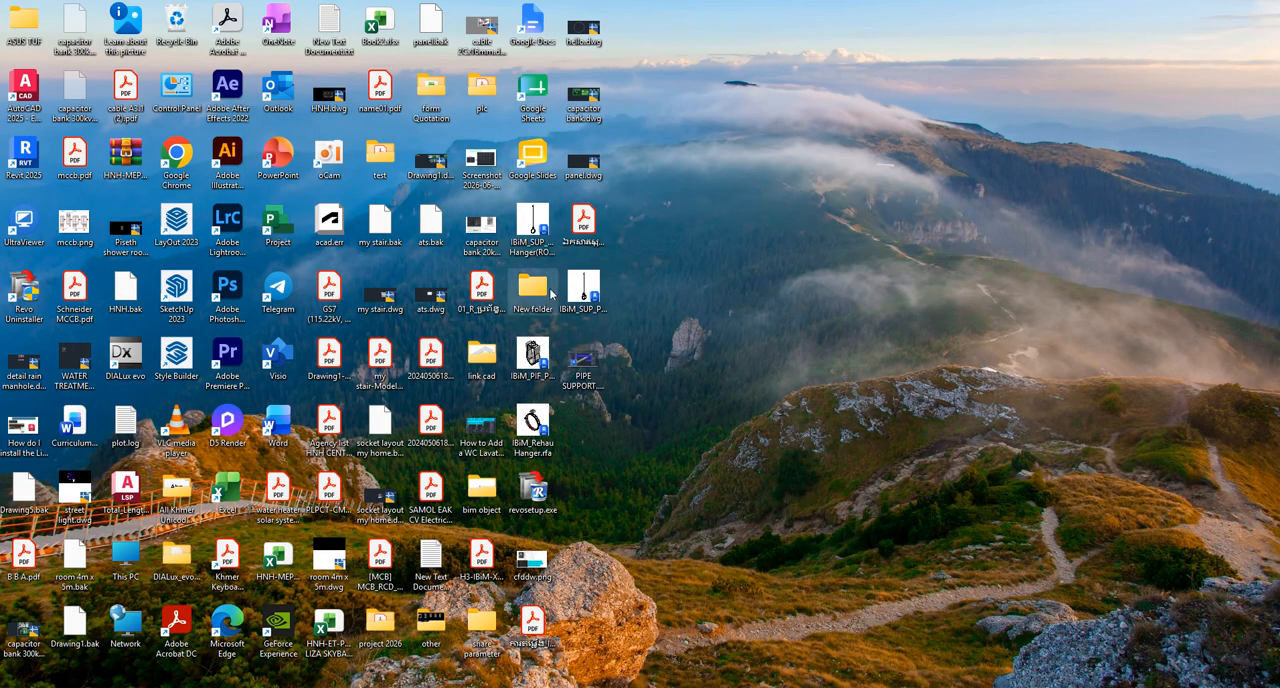
{"action": "left_click_drag", "start_coordinate": [535, 235], "coordinate": [883, 271]}
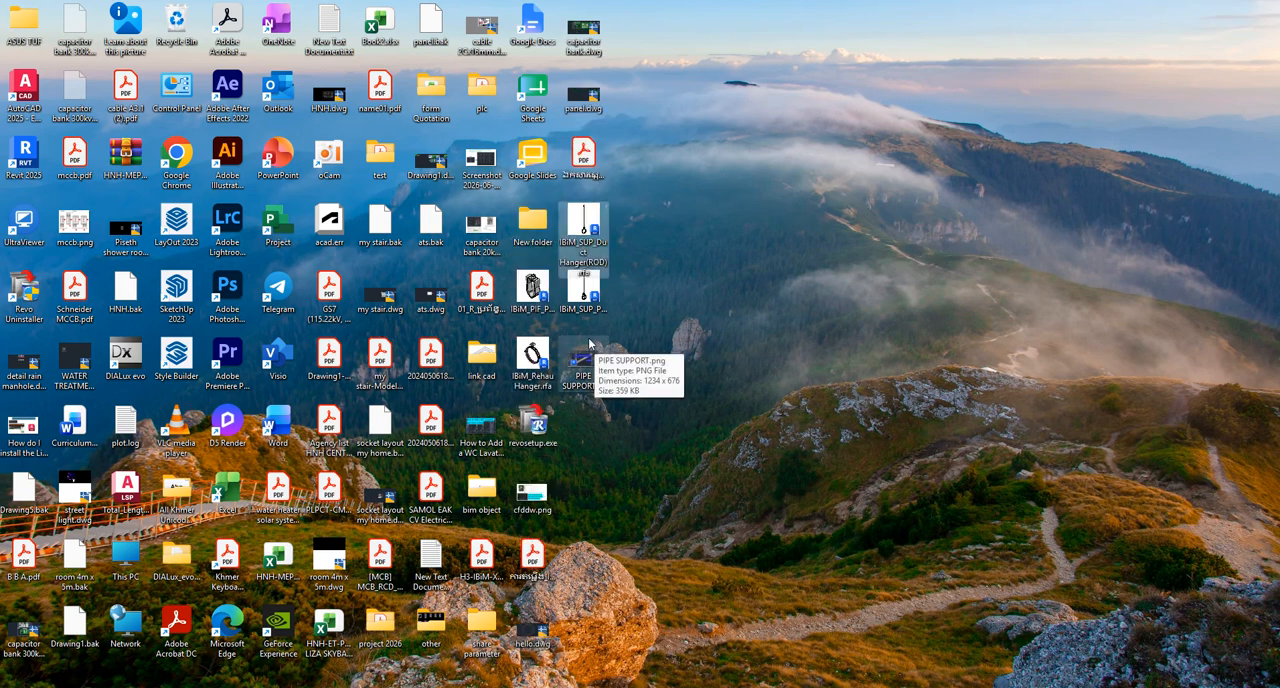
{"action": "right_click", "coordinate": [590, 241]}
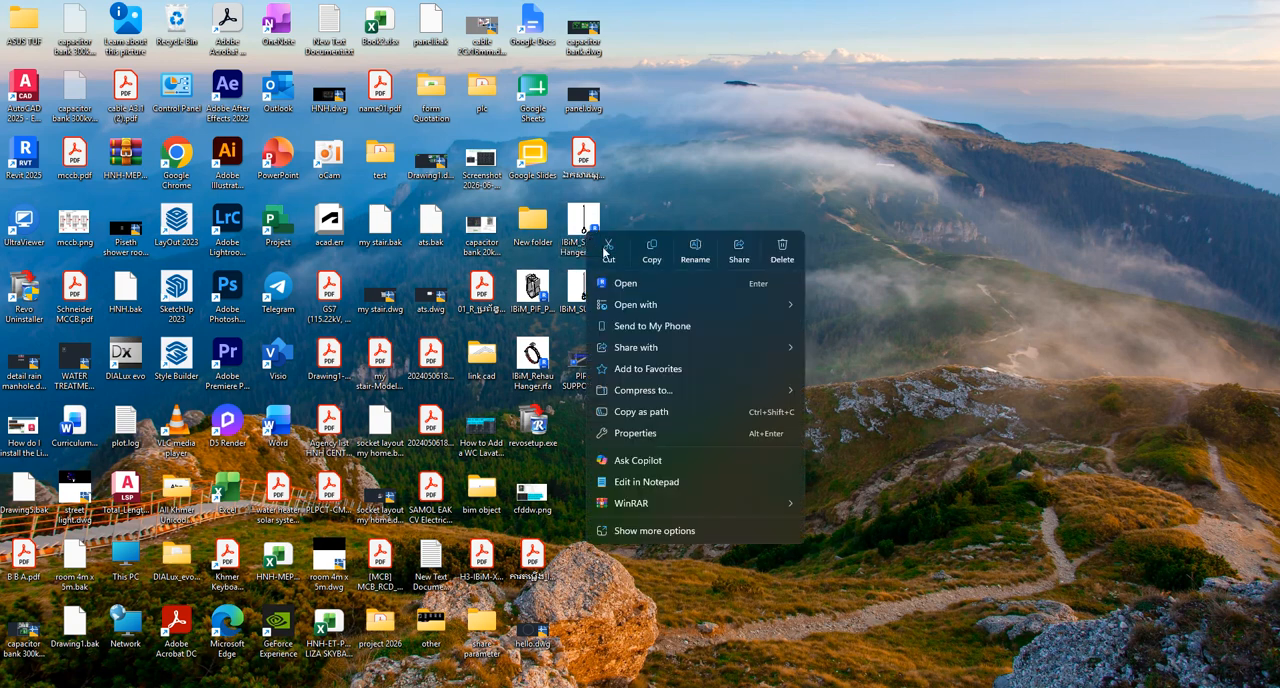
{"action": "left_click", "coordinate": [616, 288]}
{"action": "left_click", "coordinate": [637, 320]}
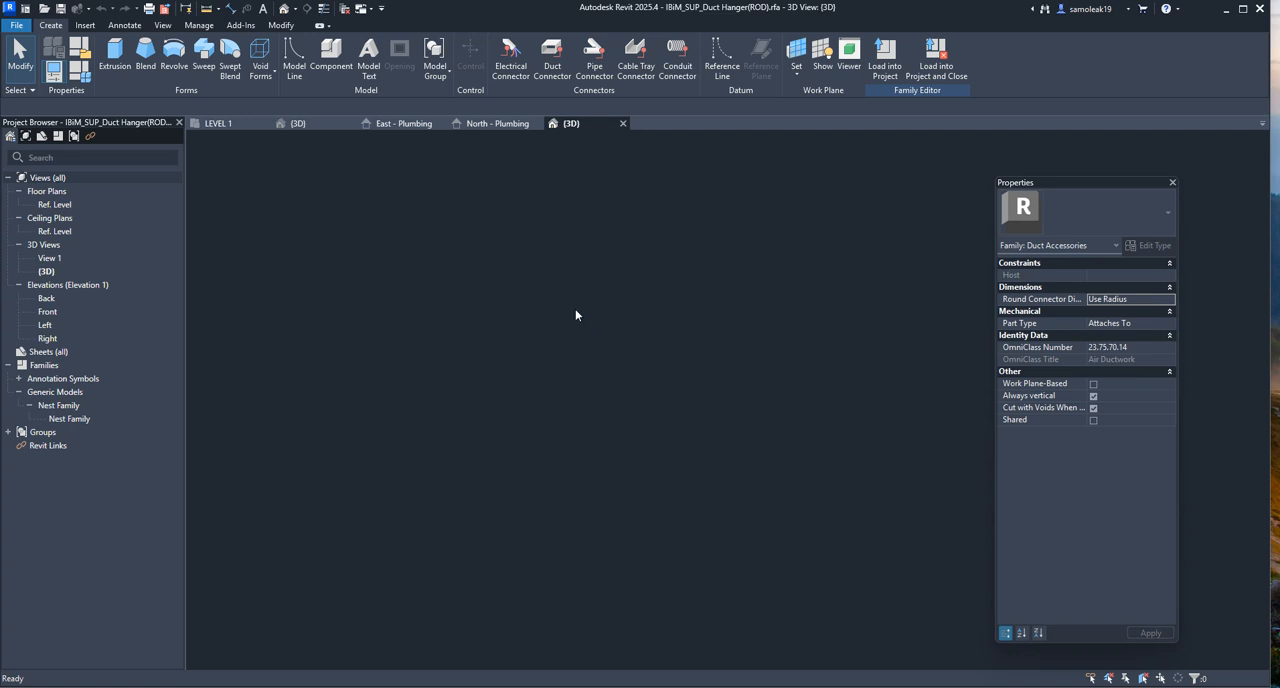
Look through the open project elevations, then return to the duct hanger family's 3D view to examine its rod and ring
{"action": "left_click", "coordinate": [486, 125]}
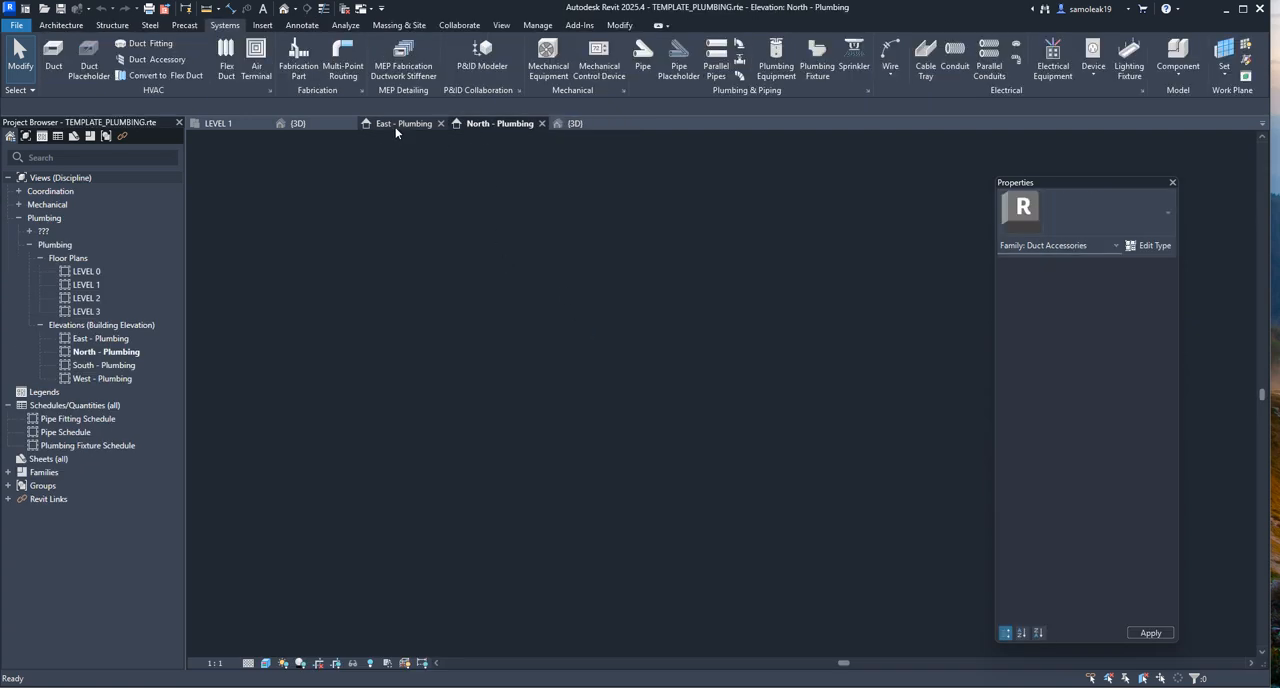
{"action": "left_click", "coordinate": [395, 125]}
{"action": "left_click", "coordinate": [570, 128]}
{"action": "scroll", "coordinate": [690, 415], "scroll_direction": "down", "scroll_amount": 2}
{"action": "scroll", "coordinate": [722, 416], "scroll_direction": "up", "scroll_amount": 3}
{"action": "middle_click_drag", "start_coordinate": [731, 420], "coordinate": [683, 428]}
{"action": "scroll", "coordinate": [669, 423], "scroll_direction": "down", "scroll_amount": 2}
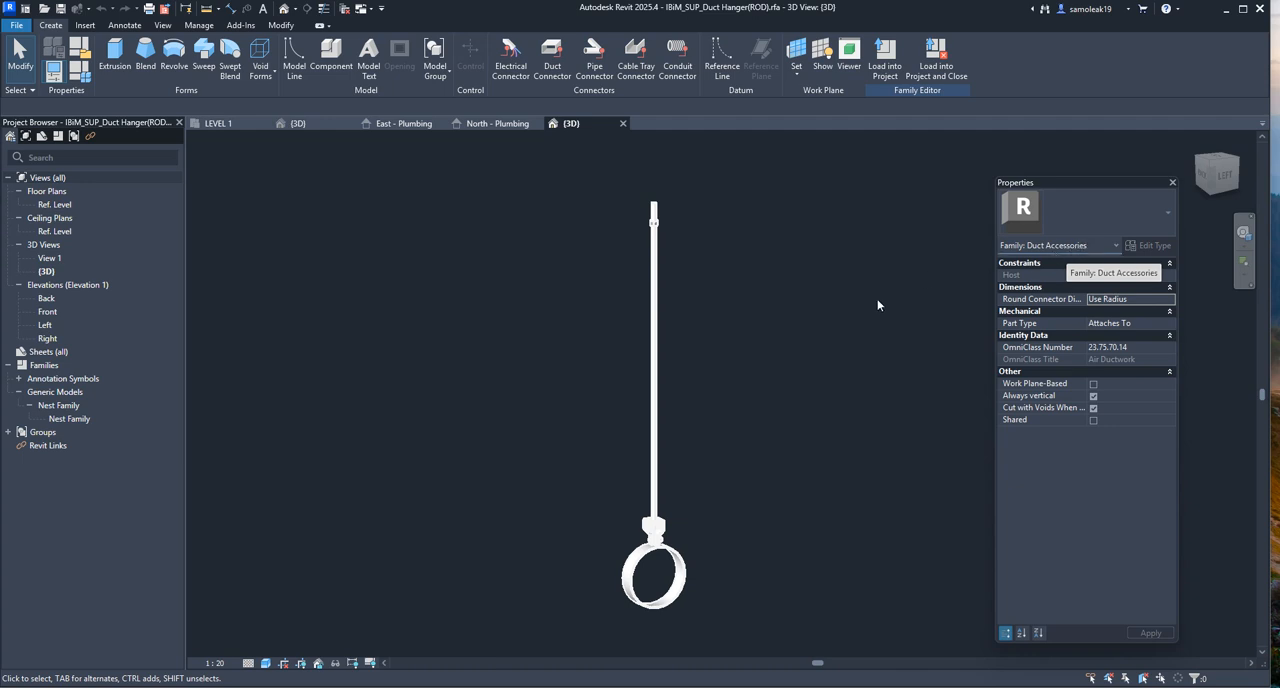
Change the hanger family's category from Duct Accessories to Pipe Accessories
{"action": "left_click", "coordinate": [84, 54]}
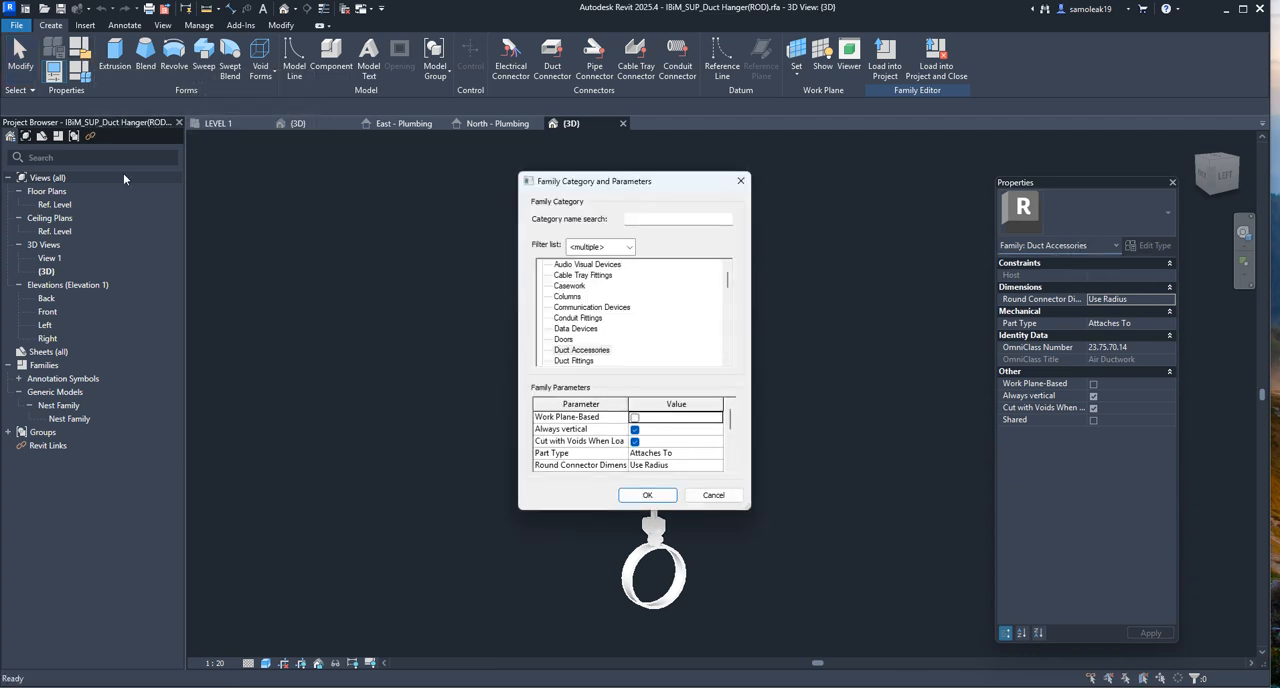
{"action": "scroll", "coordinate": [595, 338], "scroll_direction": "up", "scroll_amount": 1}
{"action": "scroll", "coordinate": [584, 345], "scroll_direction": "down", "scroll_amount": 3}
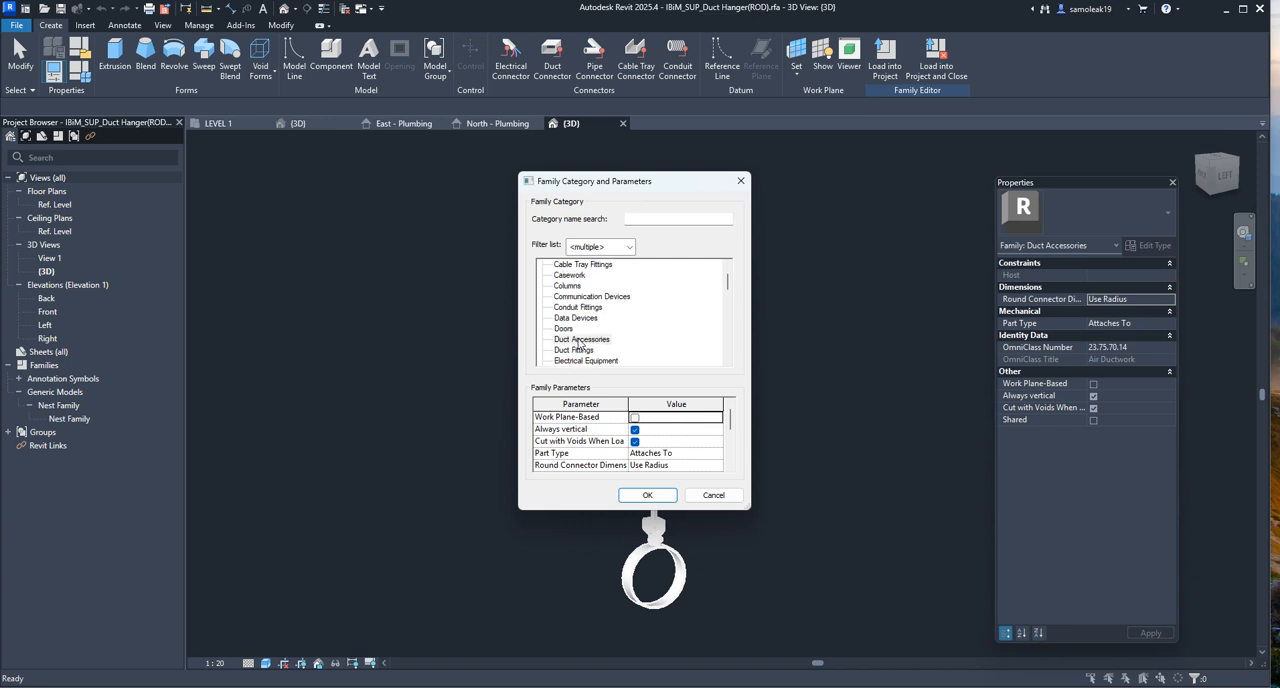
{"action": "scroll", "coordinate": [577, 340], "scroll_direction": "up", "scroll_amount": 3}
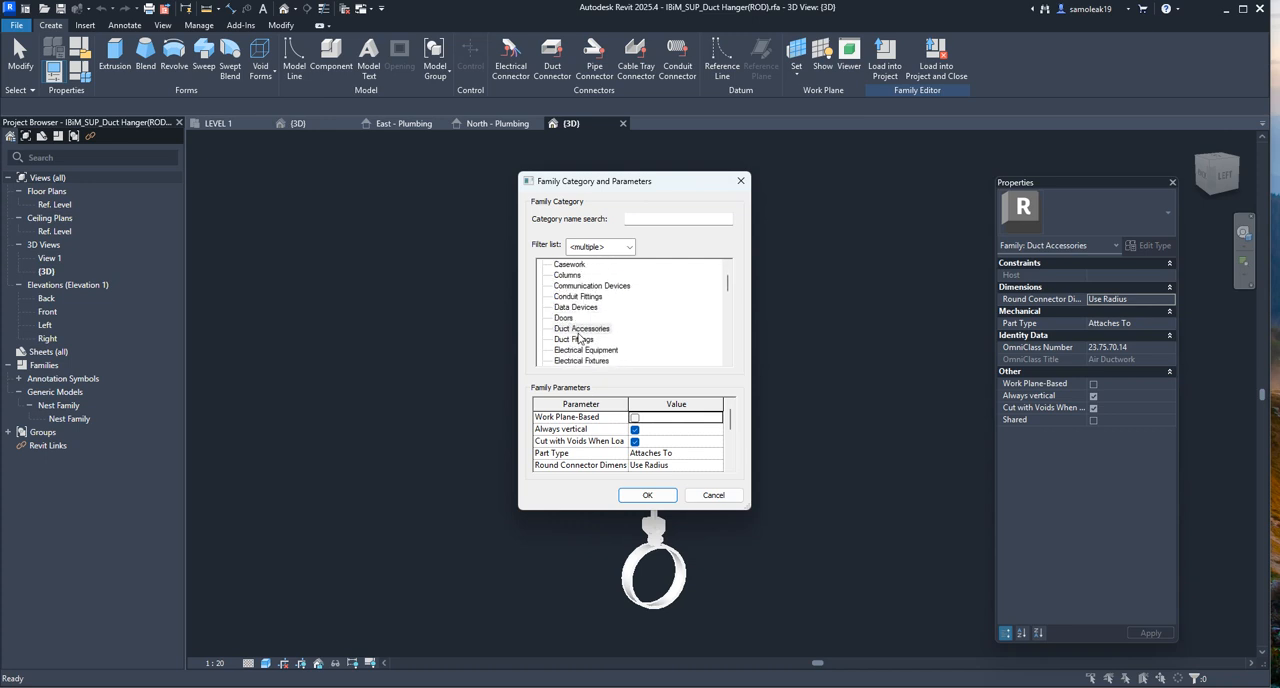
{"action": "scroll", "coordinate": [576, 331], "scroll_direction": "down", "scroll_amount": 3}
{"action": "scroll", "coordinate": [577, 331], "scroll_direction": "down", "scroll_amount": 1}
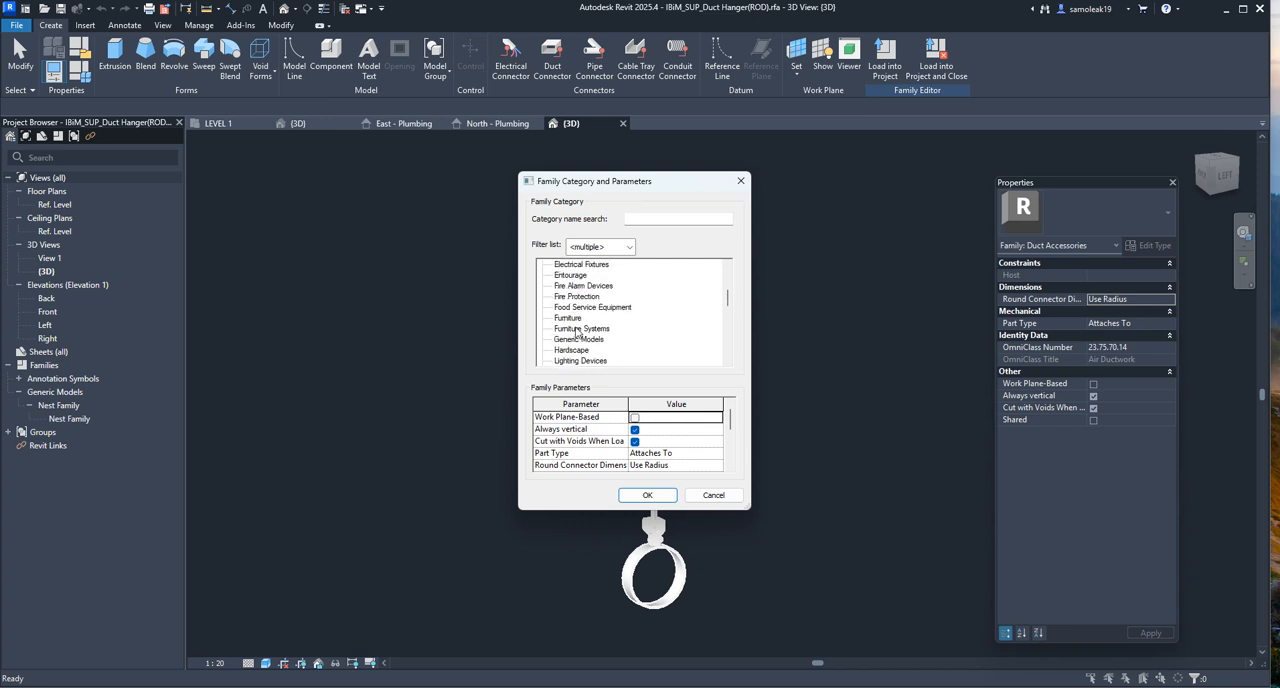
{"action": "scroll", "coordinate": [580, 336], "scroll_direction": "down", "scroll_amount": 1}
{"action": "scroll", "coordinate": [591, 345], "scroll_direction": "down", "scroll_amount": 7}
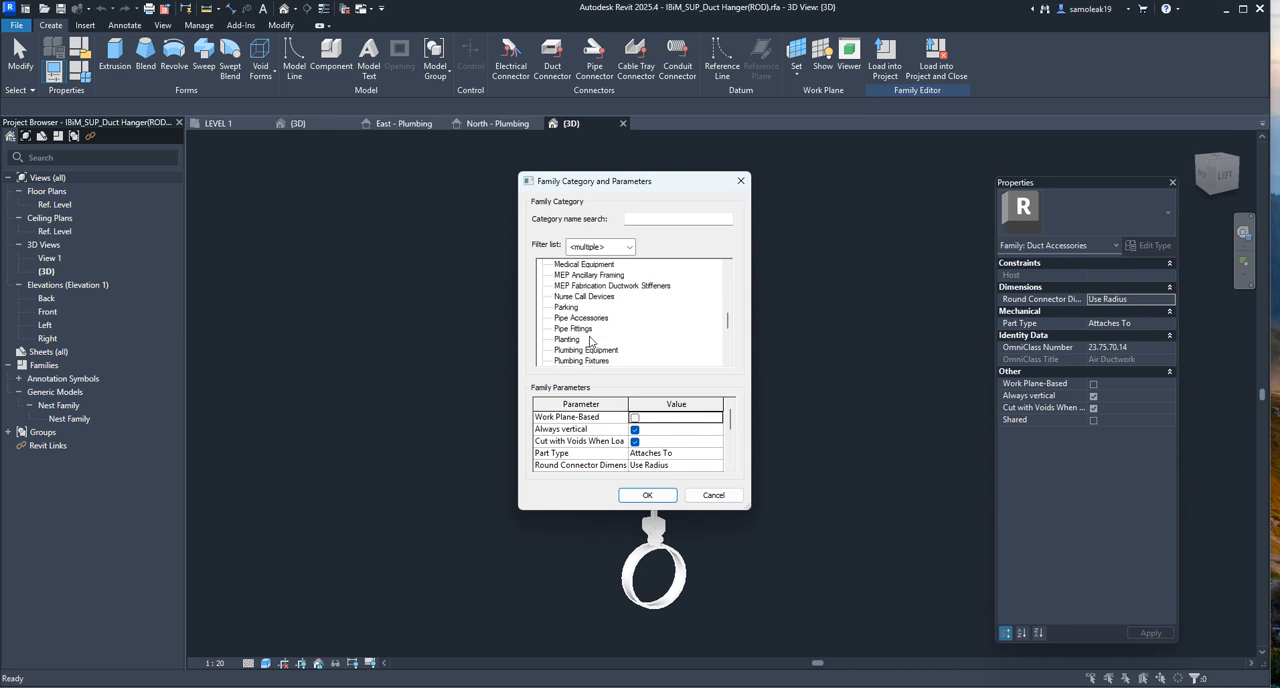
{"action": "left_click", "coordinate": [593, 320]}
{"action": "left_click", "coordinate": [648, 496]}
{"action": "middle_click_drag", "start_coordinate": [850, 426], "coordinate": [760, 424]}
{"action": "middle_click_drag", "start_coordinate": [598, 349], "coordinate": [598, 323]}
{"action": "middle_click_drag", "start_coordinate": [584, 376], "coordinate": [709, 390]}
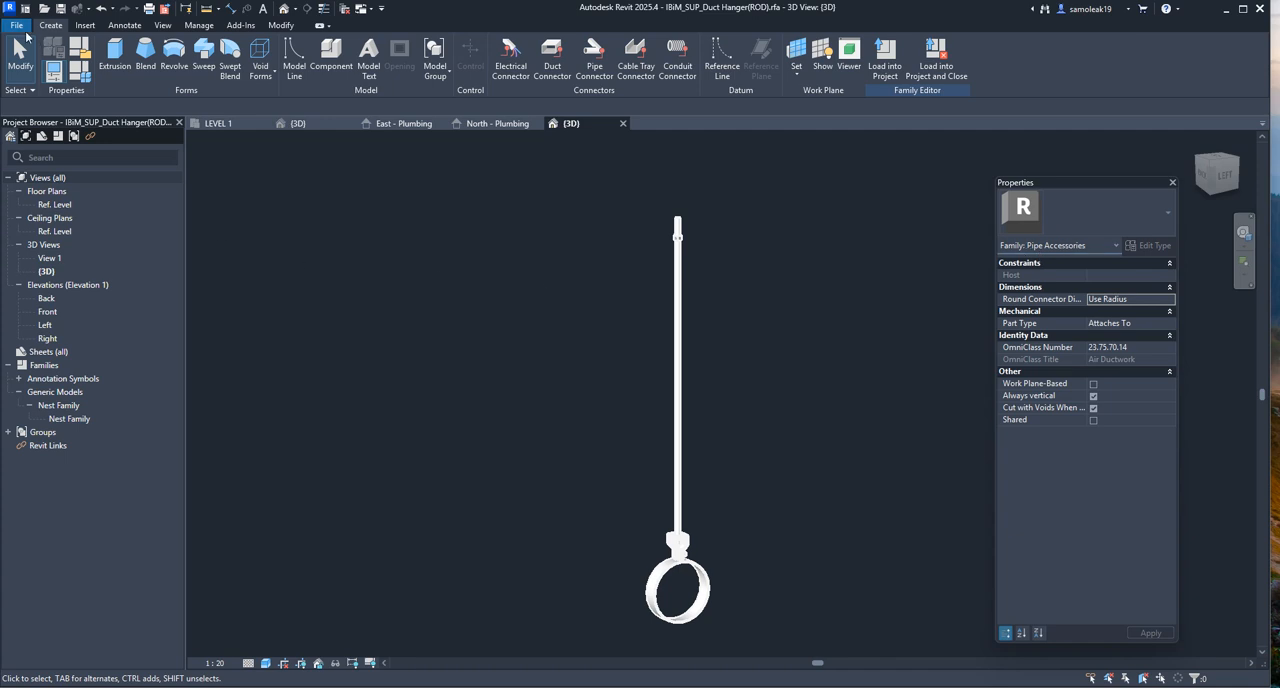
Save the hanger family to the Desktop under the new file name IBiM_SUP_pipe123 Hanger(ROD).rfa
{"action": "left_click", "coordinate": [19, 26]}
{"action": "mouse_move", "coordinate": [95, 203]}
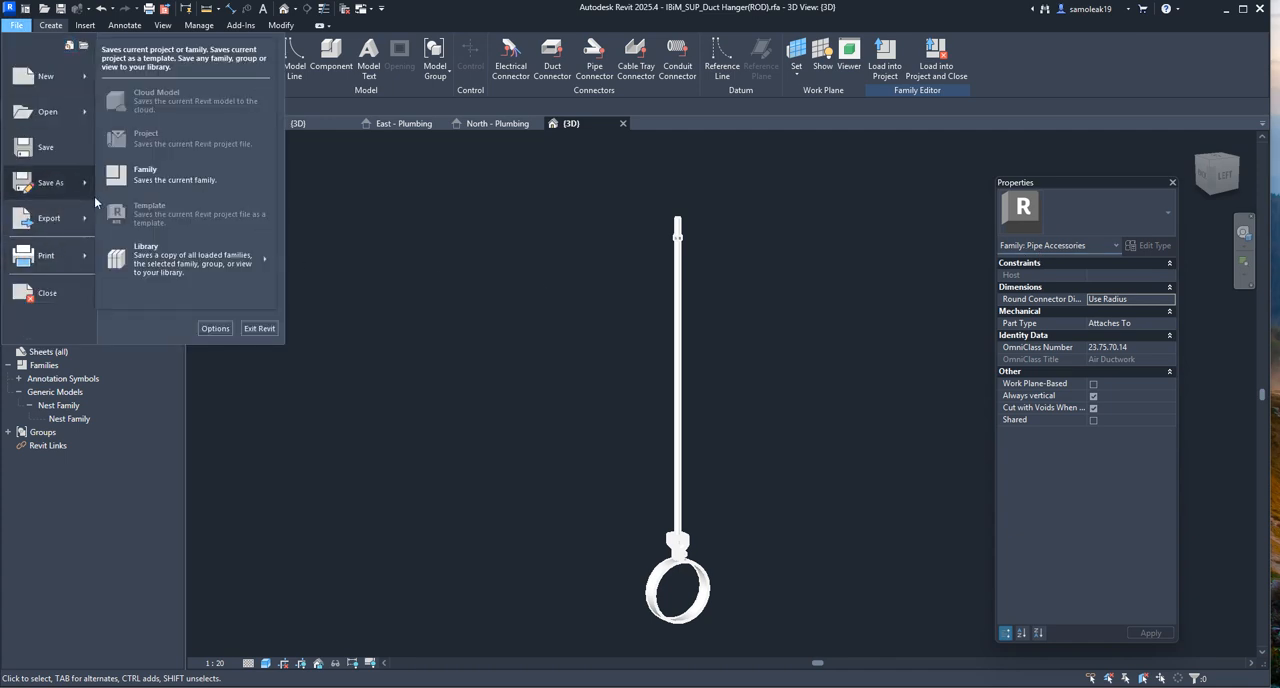
{"action": "left_click", "coordinate": [150, 174]}
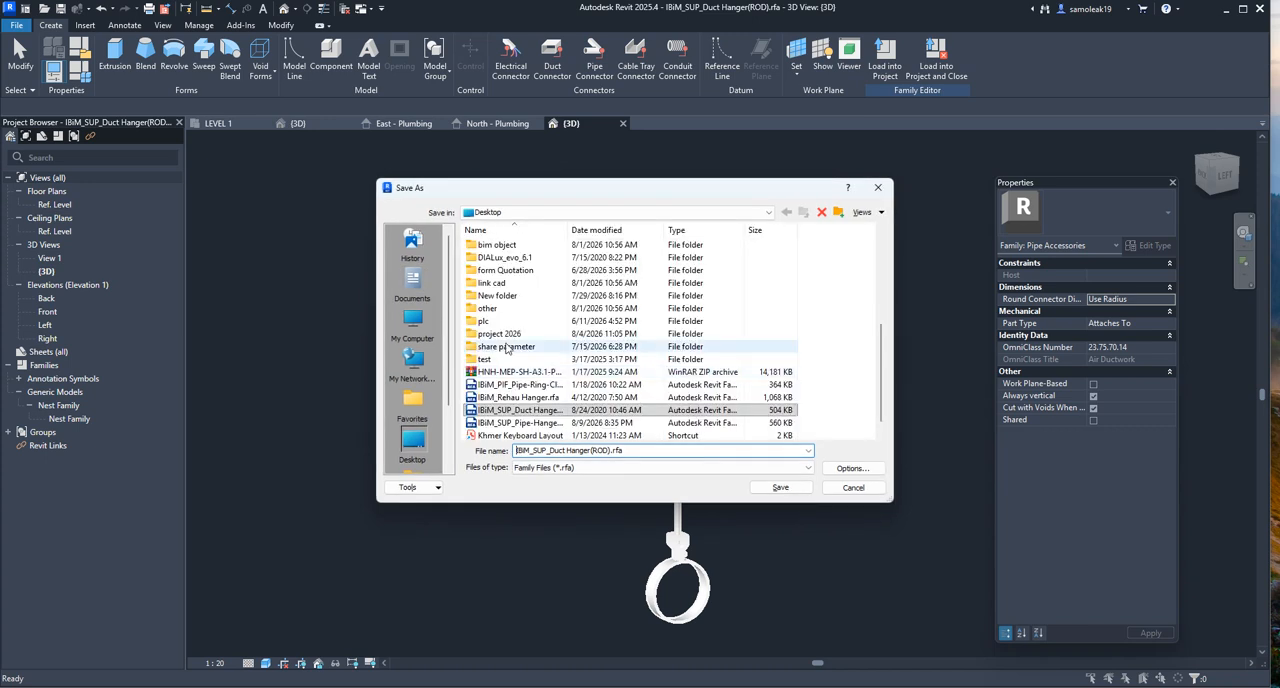
{"action": "scroll", "coordinate": [418, 400], "scroll_direction": "down", "scroll_amount": 2}
{"action": "left_click", "coordinate": [407, 370]}
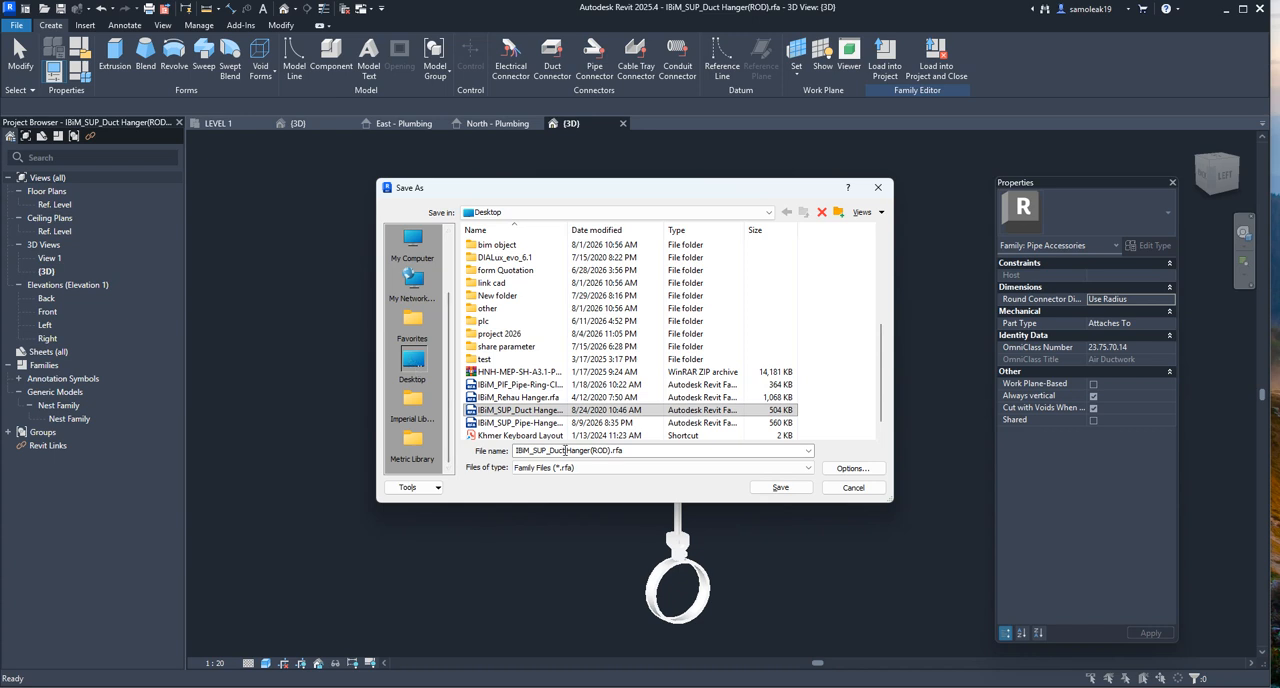
{"action": "left_click", "coordinate": [566, 451]}
{"action": "left_click", "coordinate": [566, 451]}
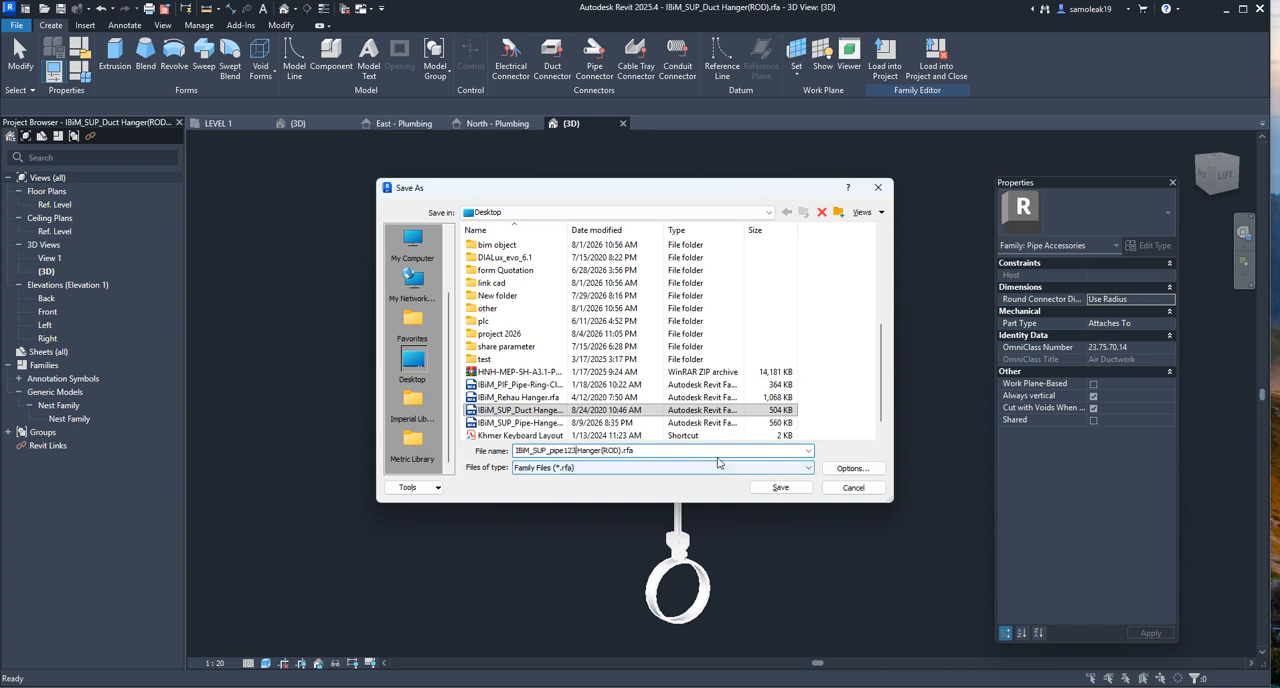
{"action": "left_click", "coordinate": [781, 488]}
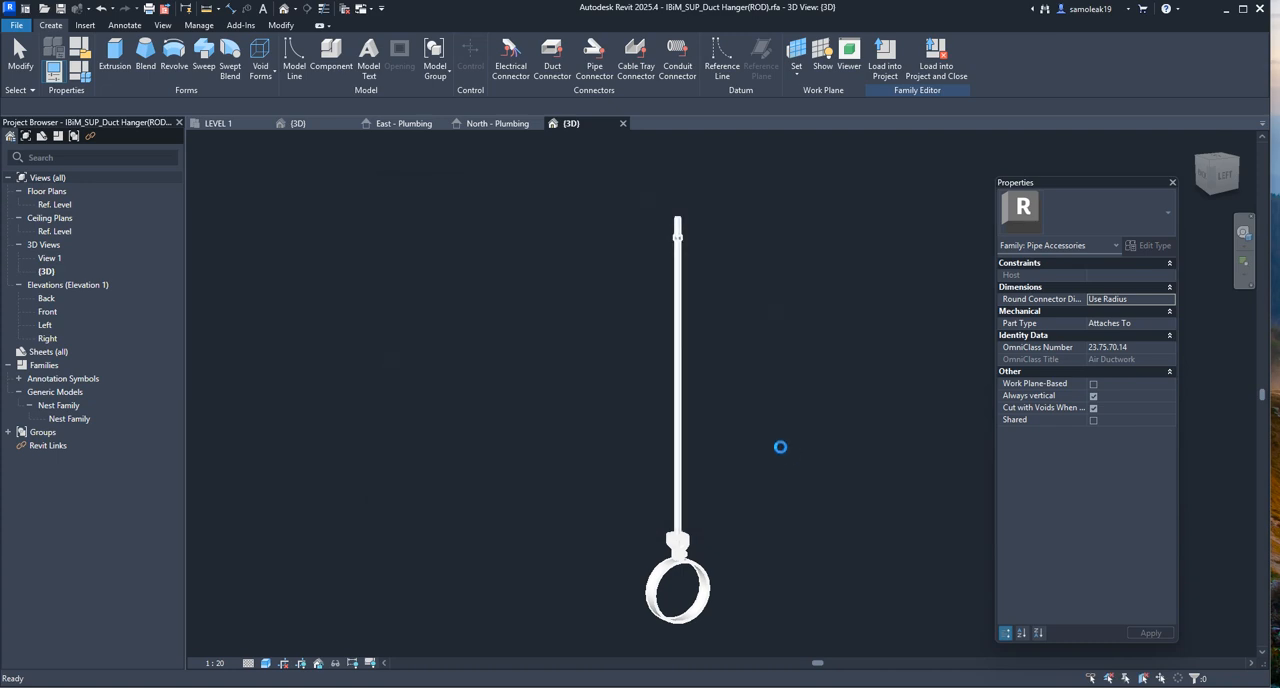
Switch to the Windows desktop, check the full name of the newly saved hanger file, and return to Revit
{"action": "left_click", "coordinate": [1227, 10]}
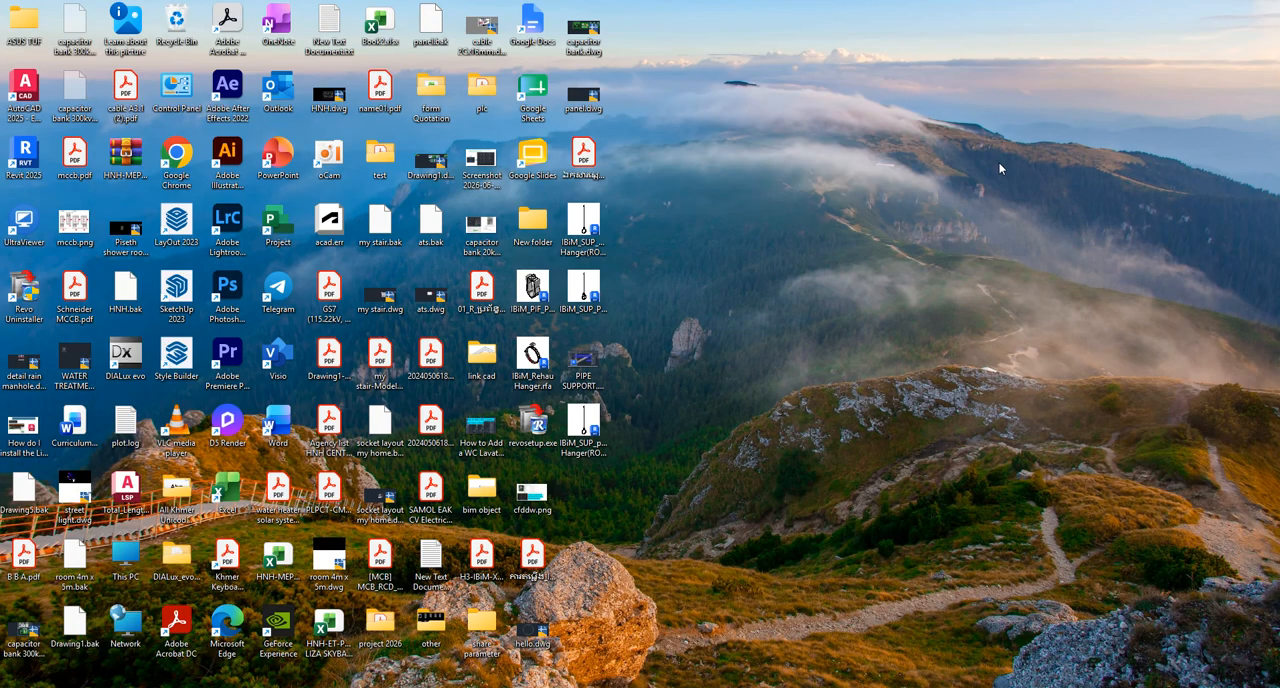
{"action": "right_click", "coordinate": [592, 451]}
{"action": "left_click", "coordinate": [700, 466]}
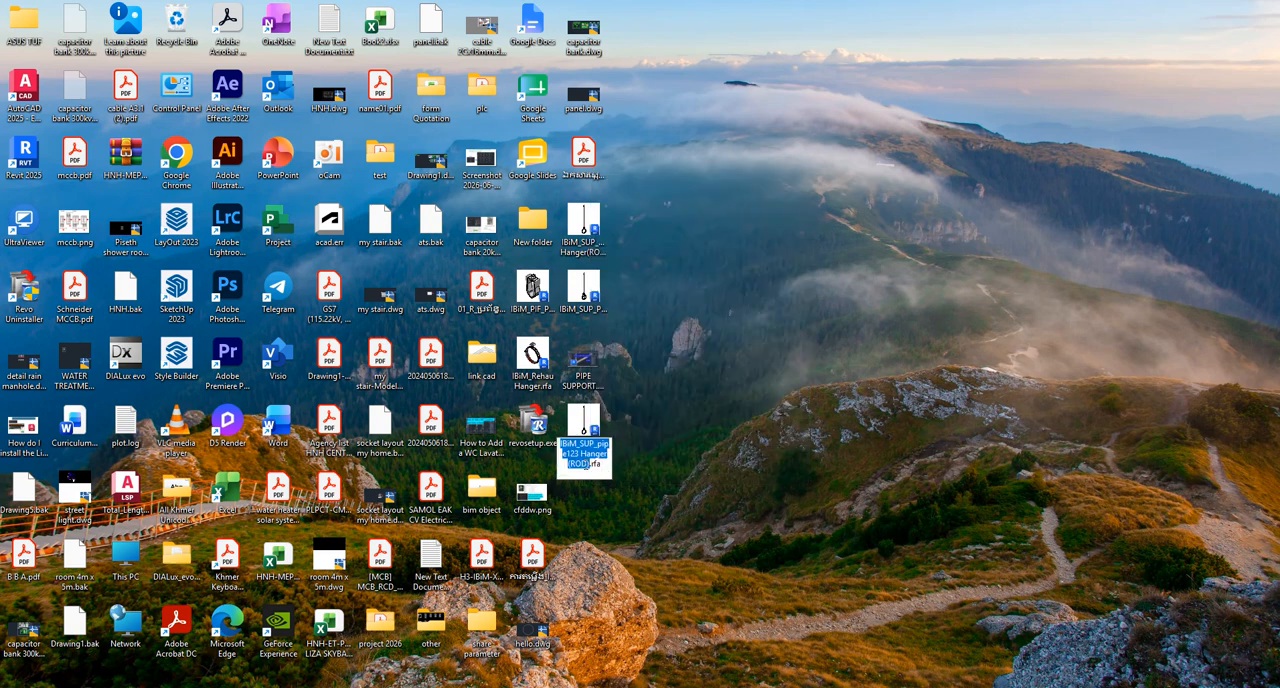
{"action": "left_click", "coordinate": [837, 375]}
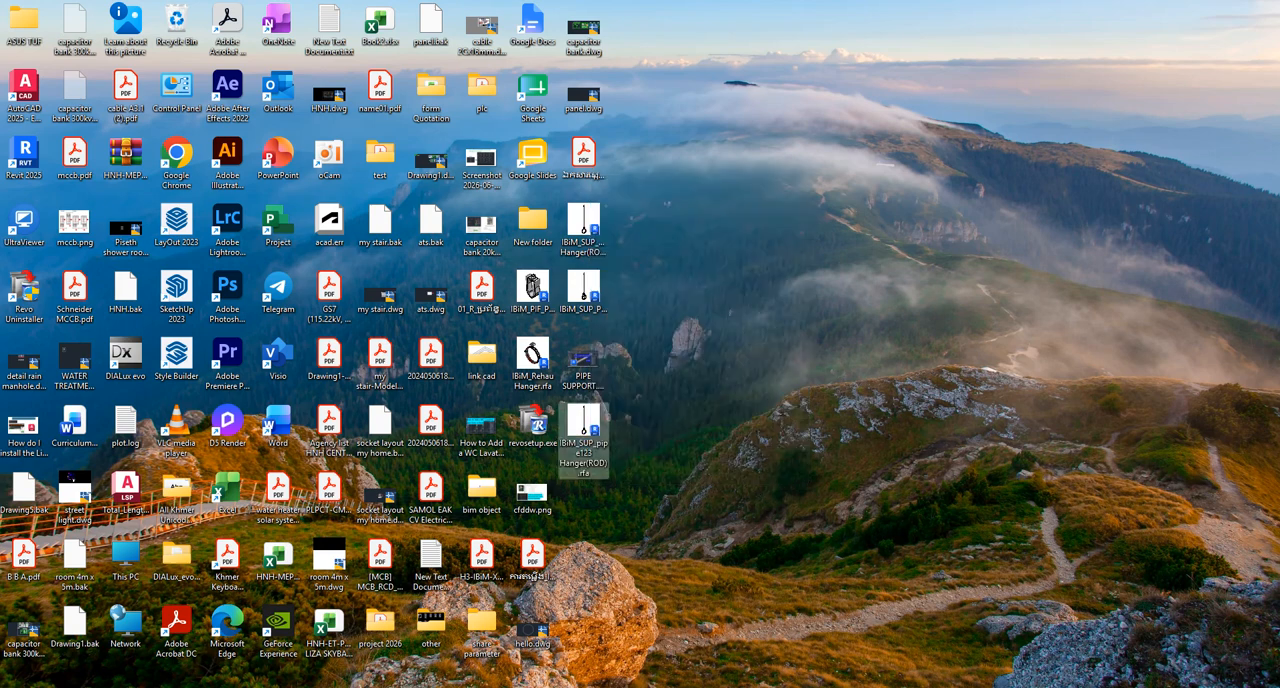
{"action": "key", "text": "Return"}
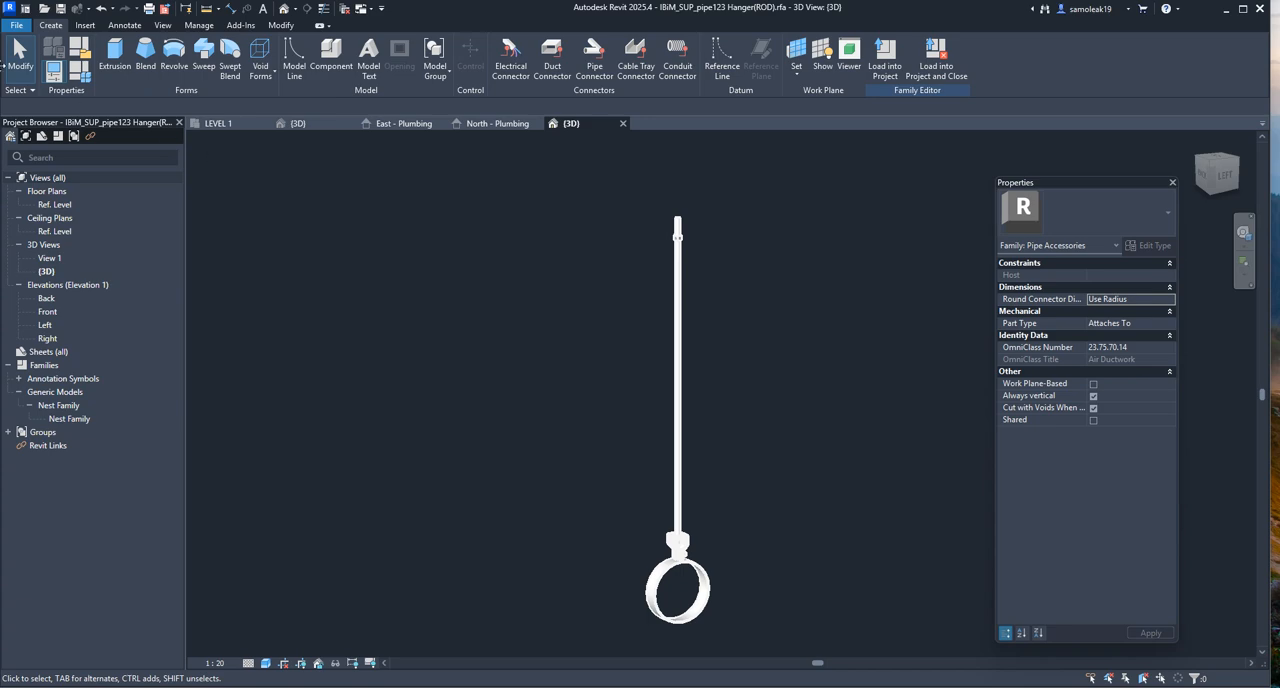
Switch to the plumbing template's LEVEL 1 floor plan and view the pipe run across the bedroom and bathroom
{"action": "left_click", "coordinate": [219, 124]}
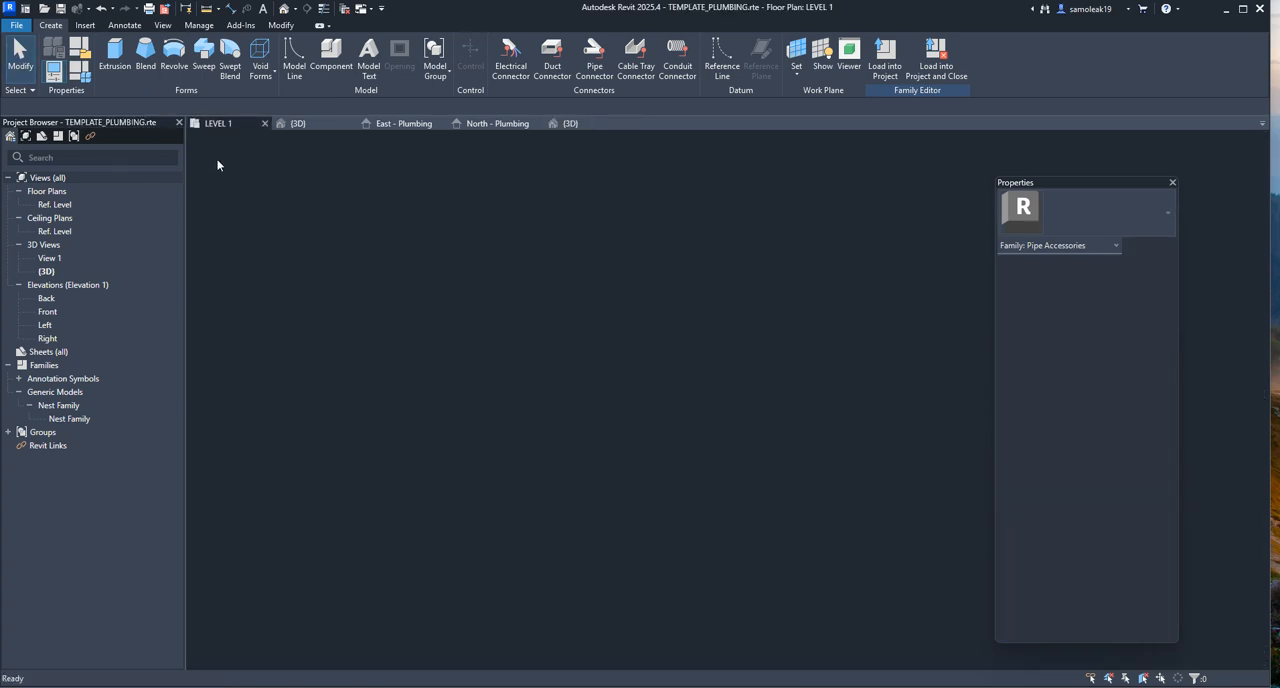
{"action": "left_click", "coordinate": [749, 234]}
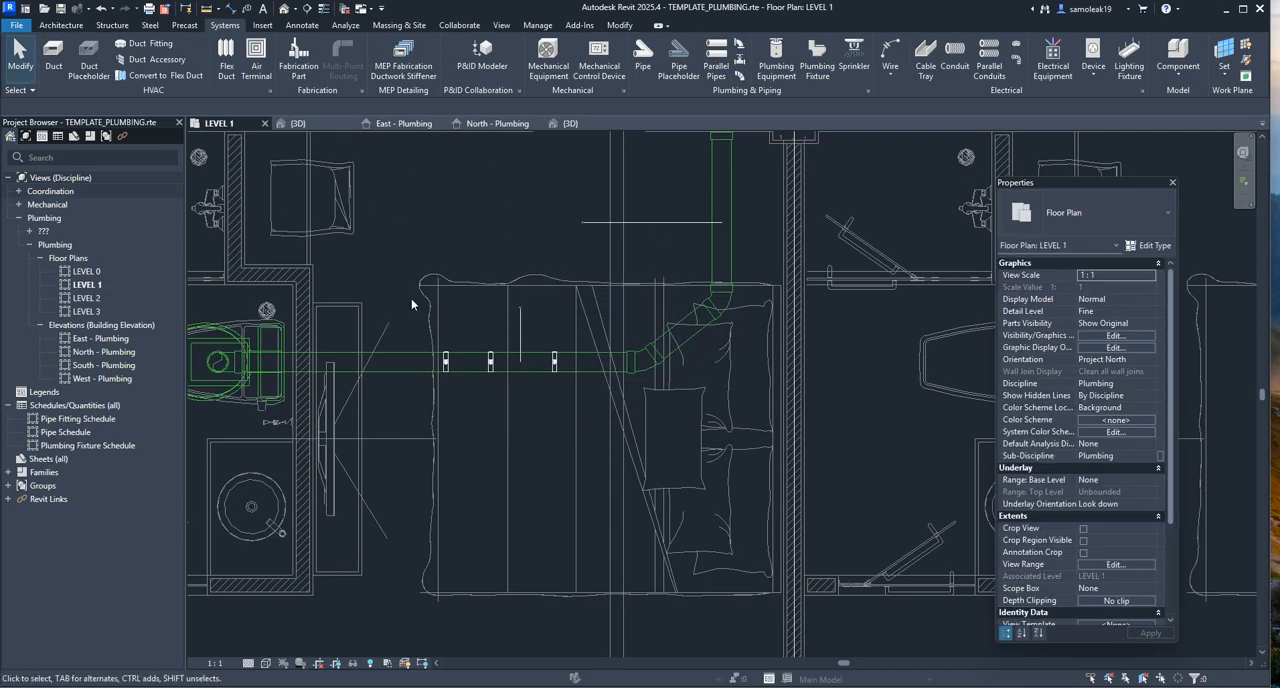
{"action": "scroll", "coordinate": [431, 313], "scroll_direction": "down", "scroll_amount": 3}
{"action": "scroll", "coordinate": [426, 213], "scroll_direction": "up", "scroll_amount": 2}
{"action": "middle_click_drag", "start_coordinate": [426, 213], "coordinate": [531, 264]}
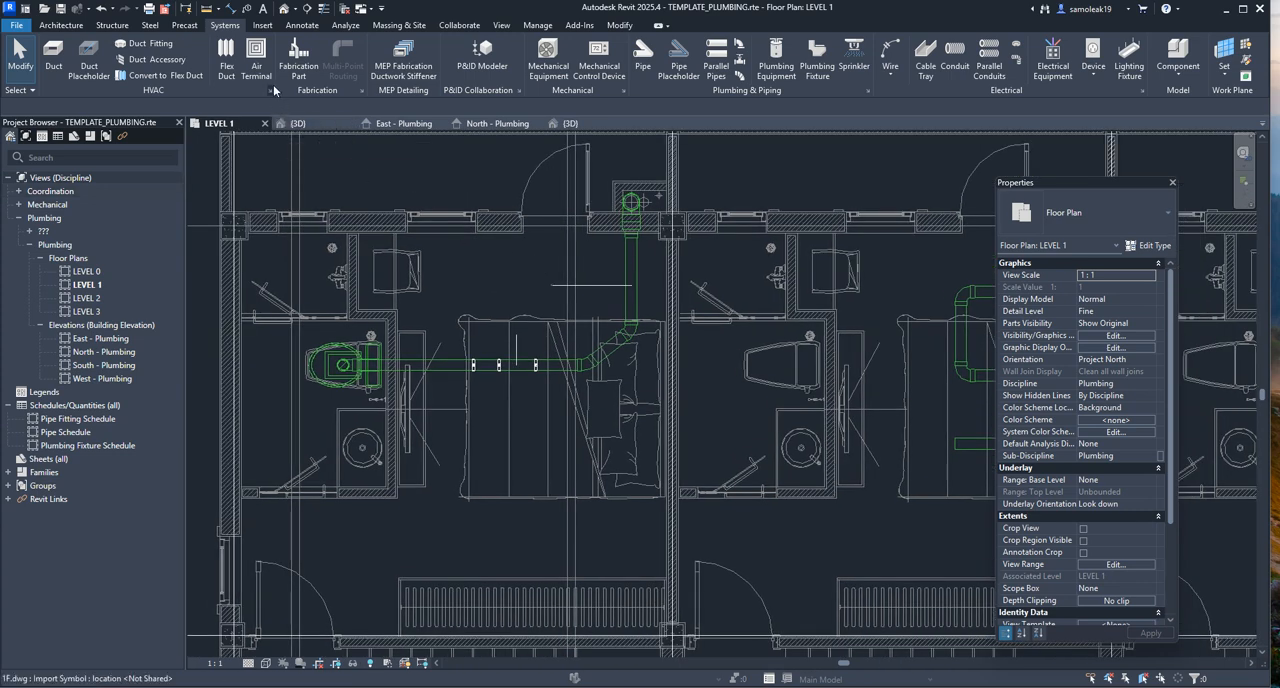
{"action": "left_click", "coordinate": [262, 25]}
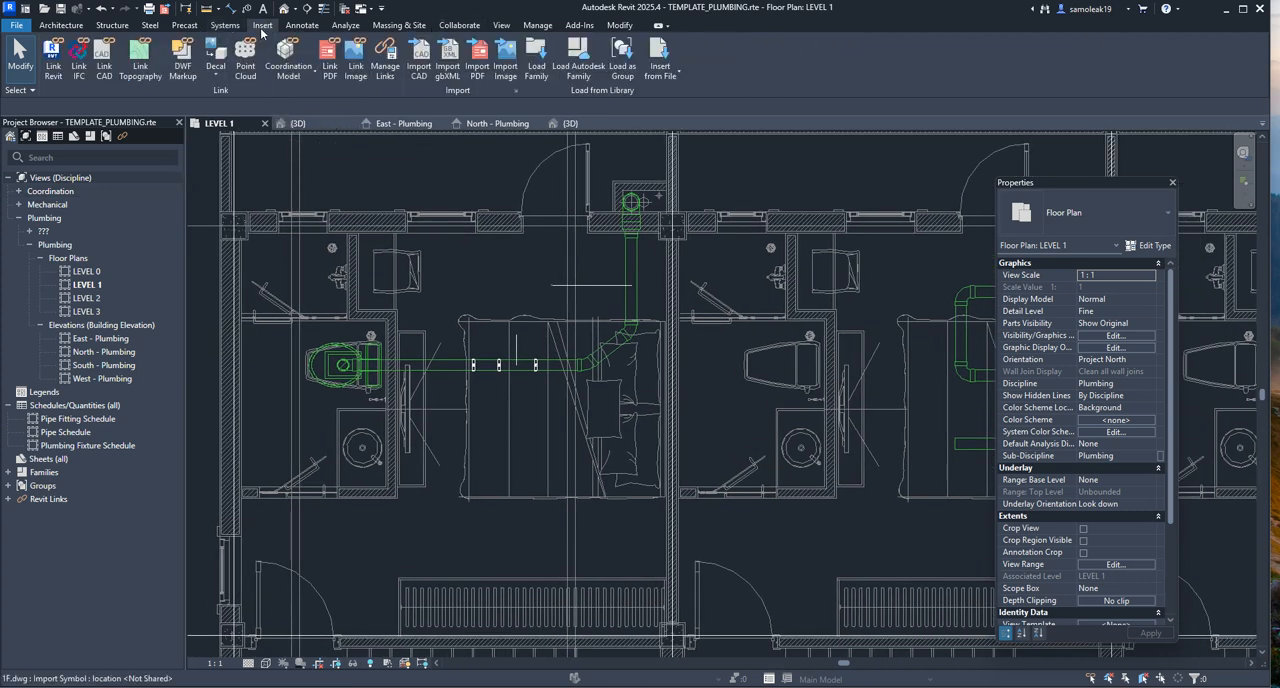
{"action": "left_click", "coordinate": [537, 68]}
{"action": "scroll", "coordinate": [551, 388], "scroll_direction": "down", "scroll_amount": 5}
{"action": "left_click", "coordinate": [550, 378]}
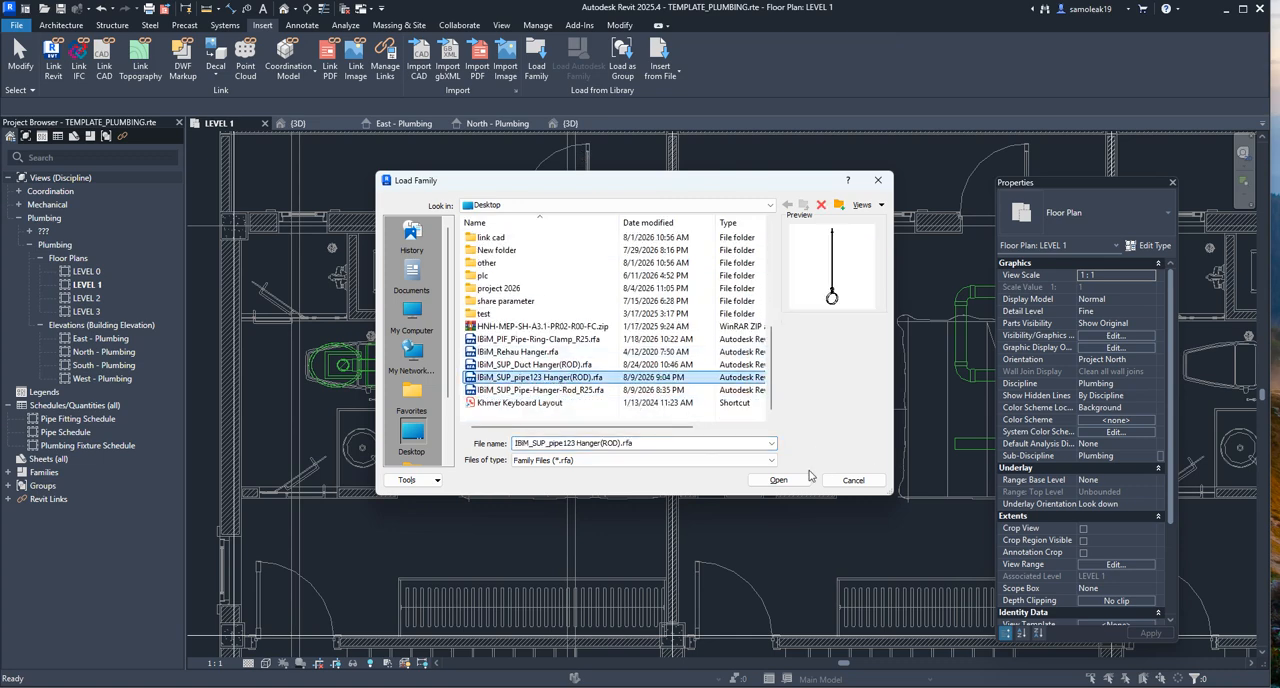
{"action": "left_click", "coordinate": [878, 180]}
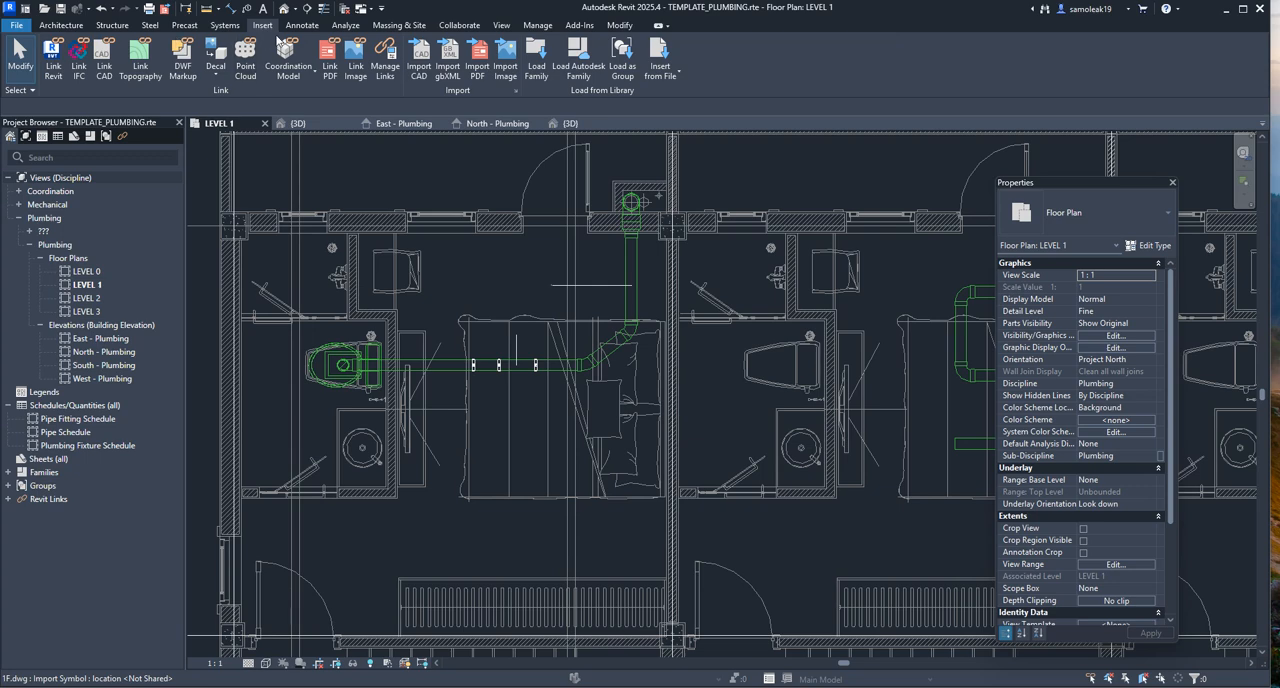
Start placing a pipe accessory and look through the available hanger types beside the LEVEL 1 pipe run
{"action": "left_click", "coordinate": [225, 25]}
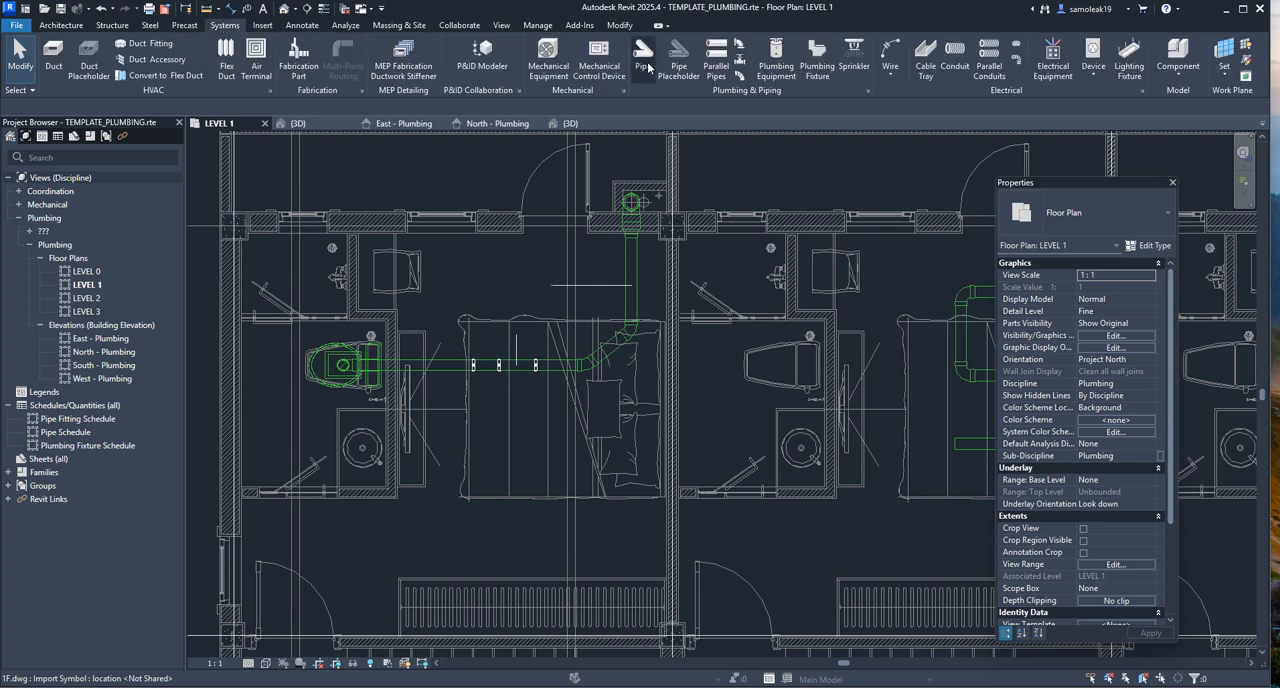
{"action": "left_click", "coordinate": [741, 62]}
{"action": "left_click", "coordinate": [1100, 212]}
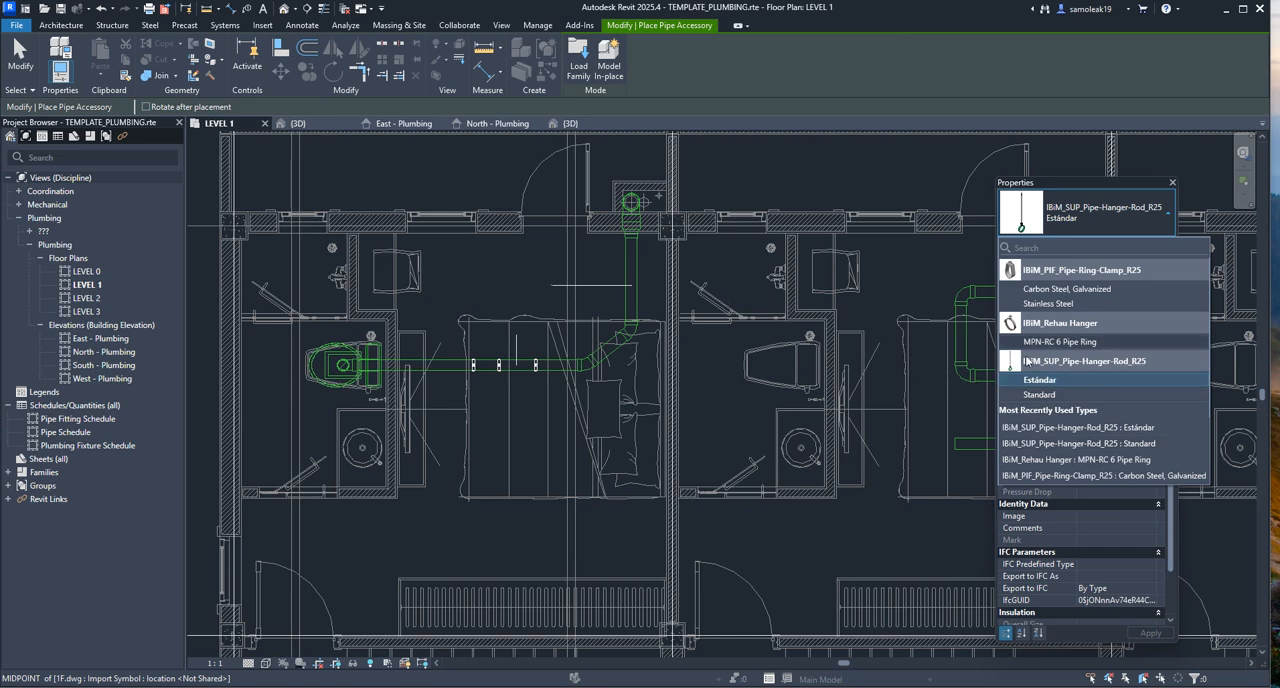
{"action": "scroll", "coordinate": [489, 360], "scroll_direction": "up", "scroll_amount": 3}
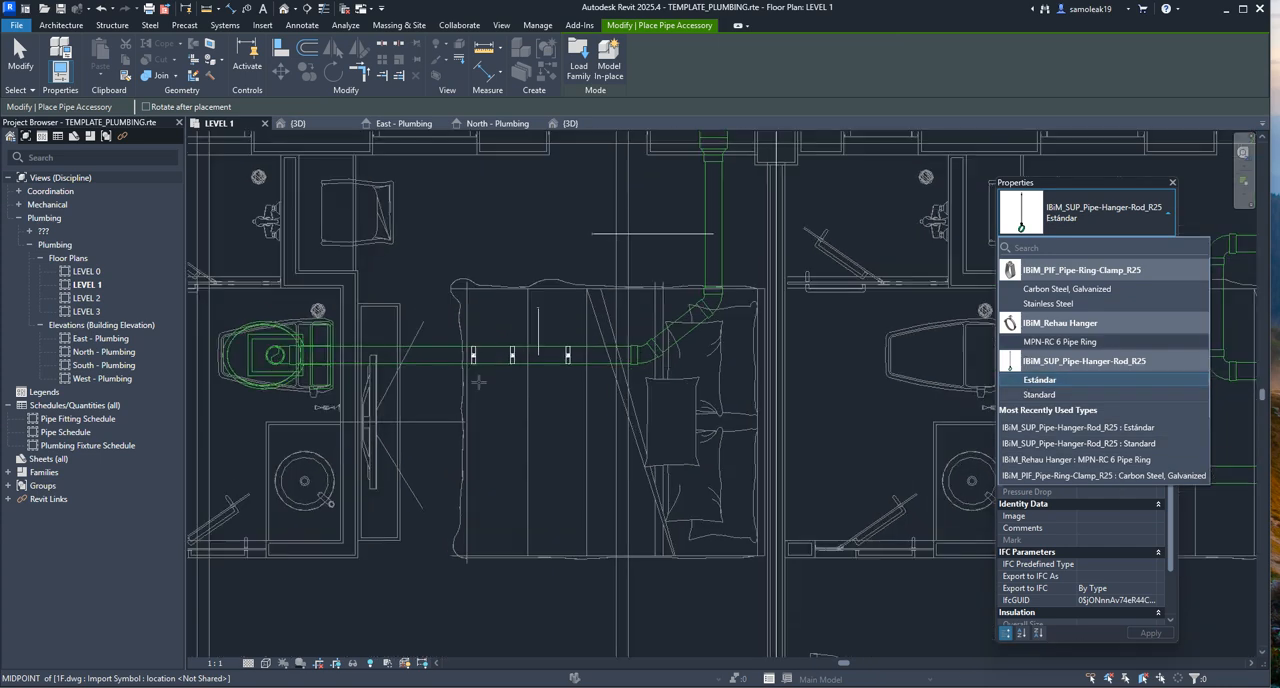
{"action": "scroll", "coordinate": [528, 354], "scroll_direction": "up", "scroll_amount": 2}
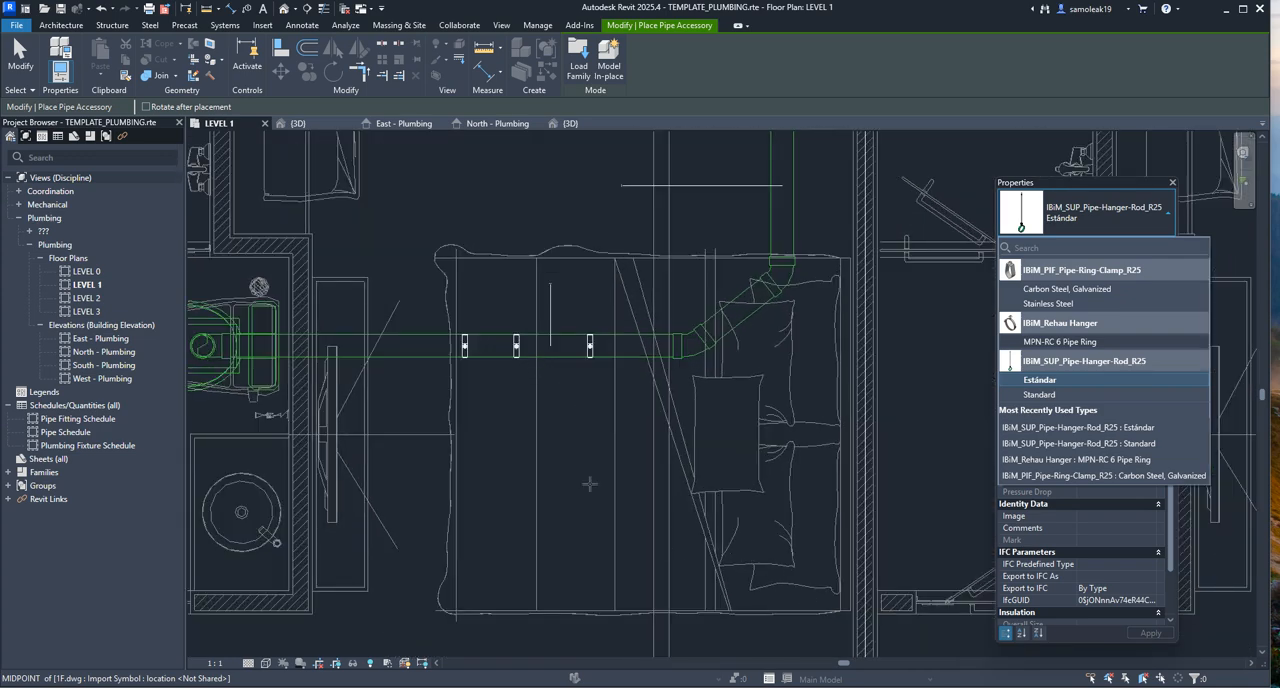
Return to the 3D view of the IBiM_SUP_pipe123 Hanger(ROD) family and examine its rod and ring
{"action": "left_click", "coordinate": [568, 123]}
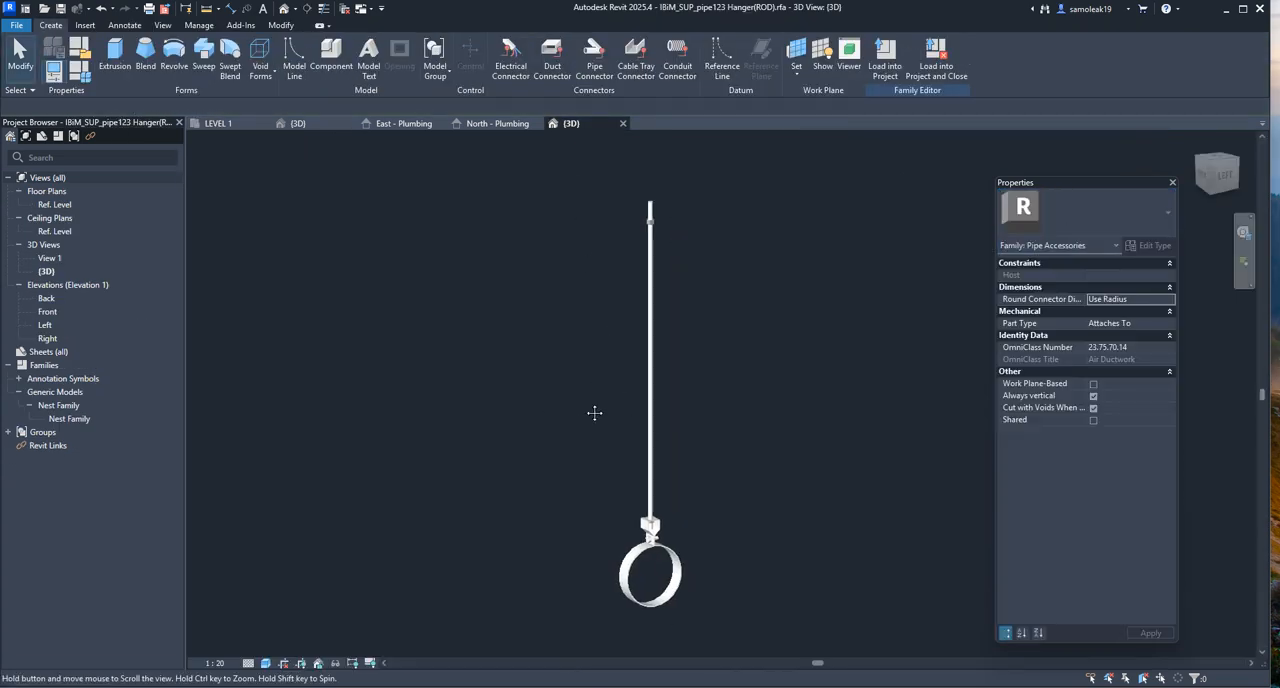
{"action": "middle_click_drag", "start_coordinate": [628, 425], "coordinate": [576, 447]}
{"action": "left_click", "coordinate": [960, 687]}
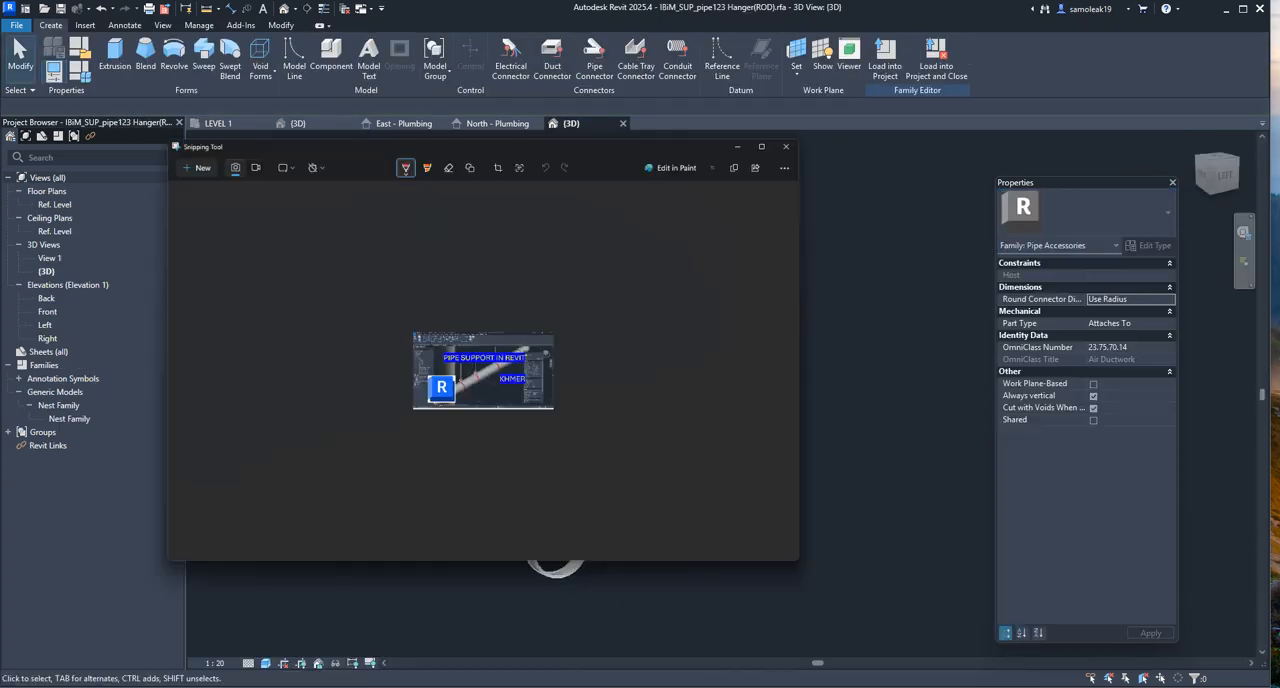
{"action": "left_click", "coordinate": [725, 9]}
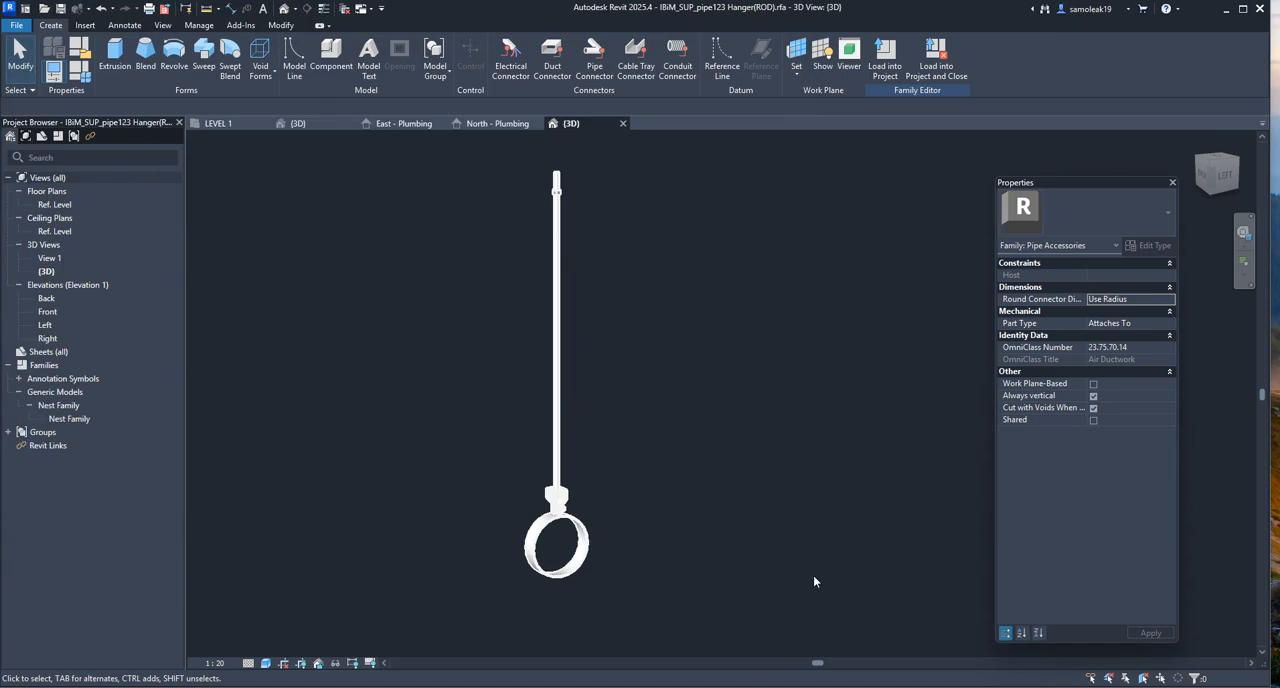